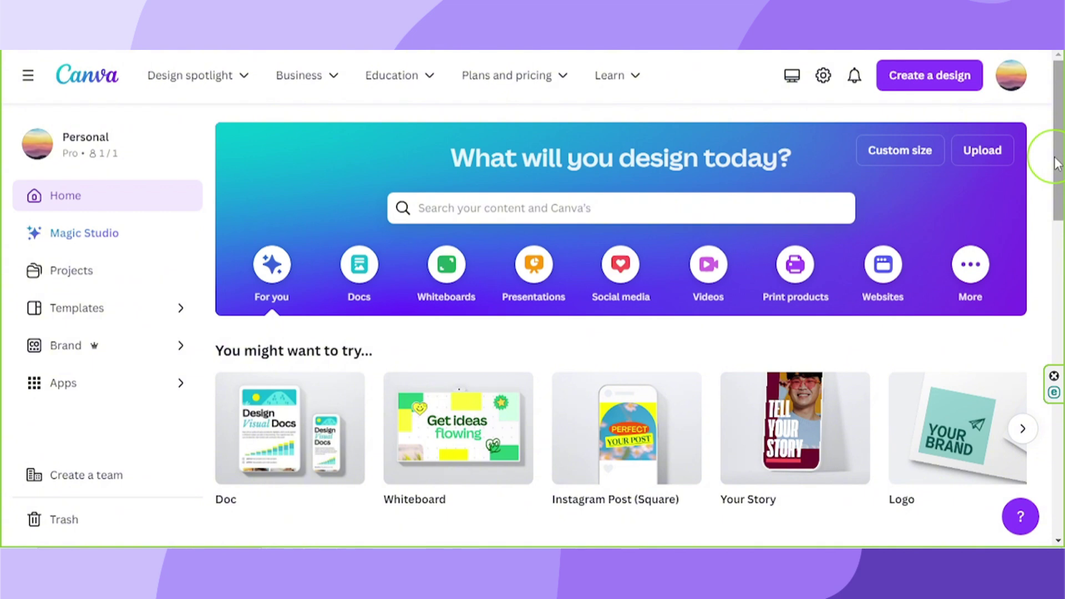
Search templates for 'business' and open the Nude Minimalist Beauty Feminine Makeup Artist Business Card.
{"action": "left_click", "coordinate": [642, 205]}
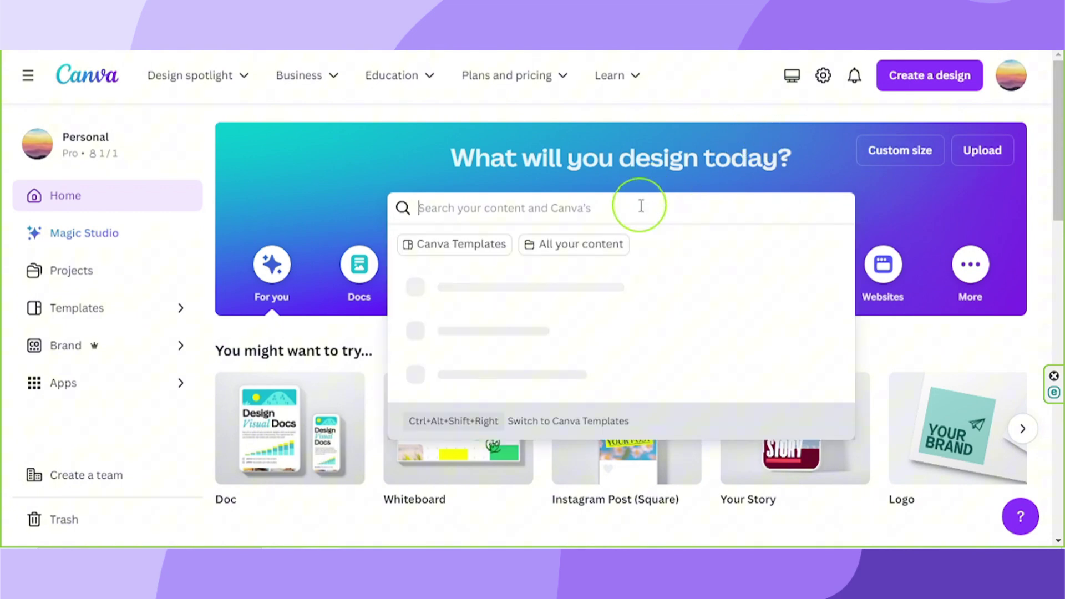
{"action": "type", "text": "business card"}
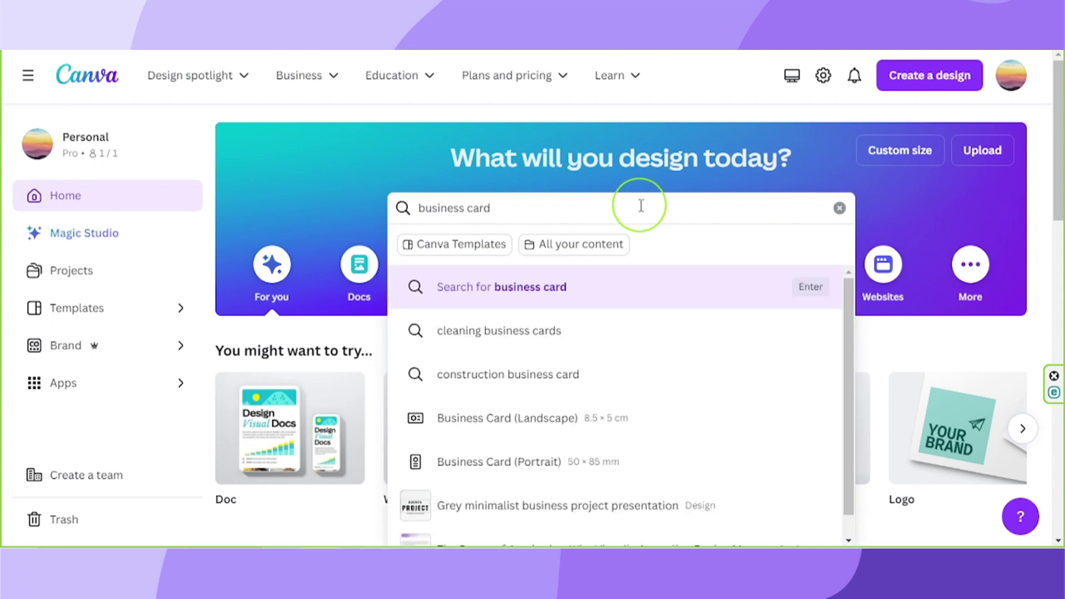
{"action": "key", "text": "Return"}
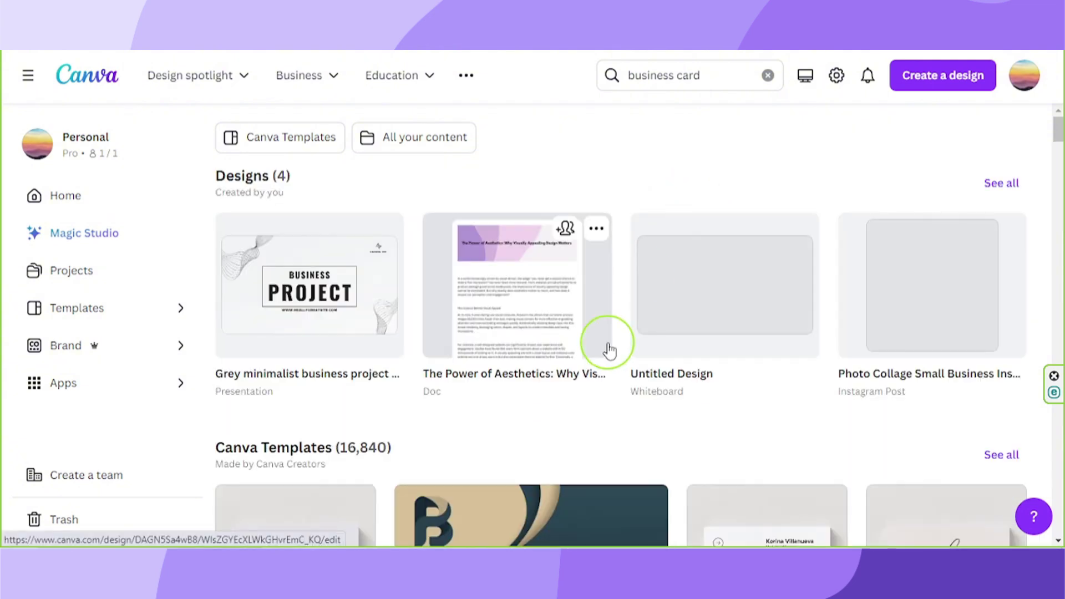
{"action": "scroll", "coordinate": [610, 349], "scroll_direction": "down", "scroll_amount": 6}
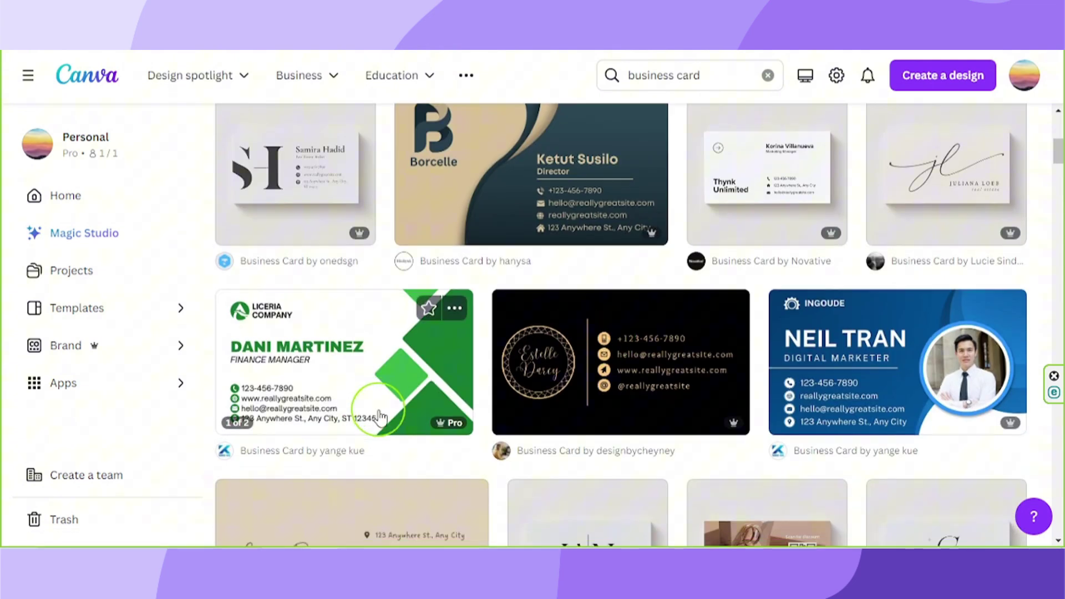
{"action": "scroll", "coordinate": [378, 415], "scroll_direction": "down", "scroll_amount": 4}
{"action": "scroll", "coordinate": [380, 415], "scroll_direction": "up", "scroll_amount": 1}
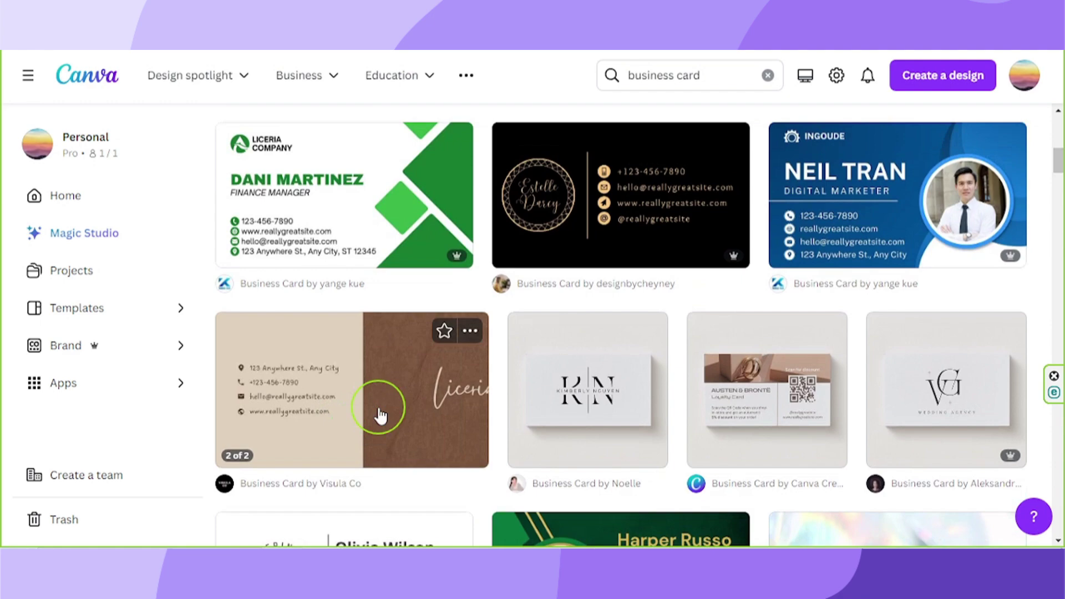
{"action": "scroll", "coordinate": [380, 415], "scroll_direction": "down", "scroll_amount": 5}
{"action": "scroll", "coordinate": [380, 415], "scroll_direction": "down", "scroll_amount": 3}
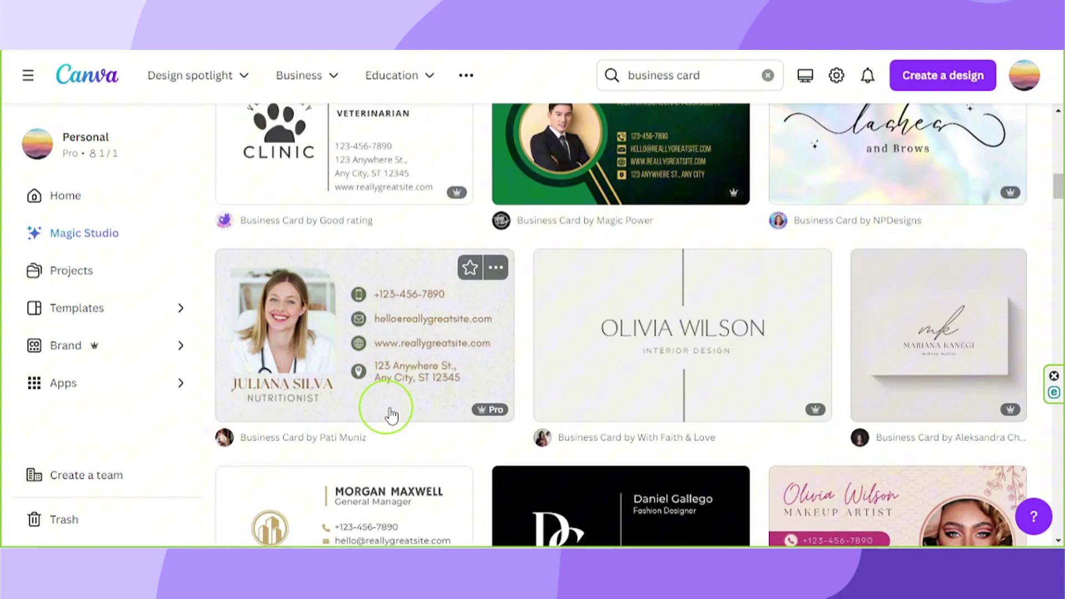
{"action": "scroll", "coordinate": [454, 344], "scroll_direction": "down", "scroll_amount": 3}
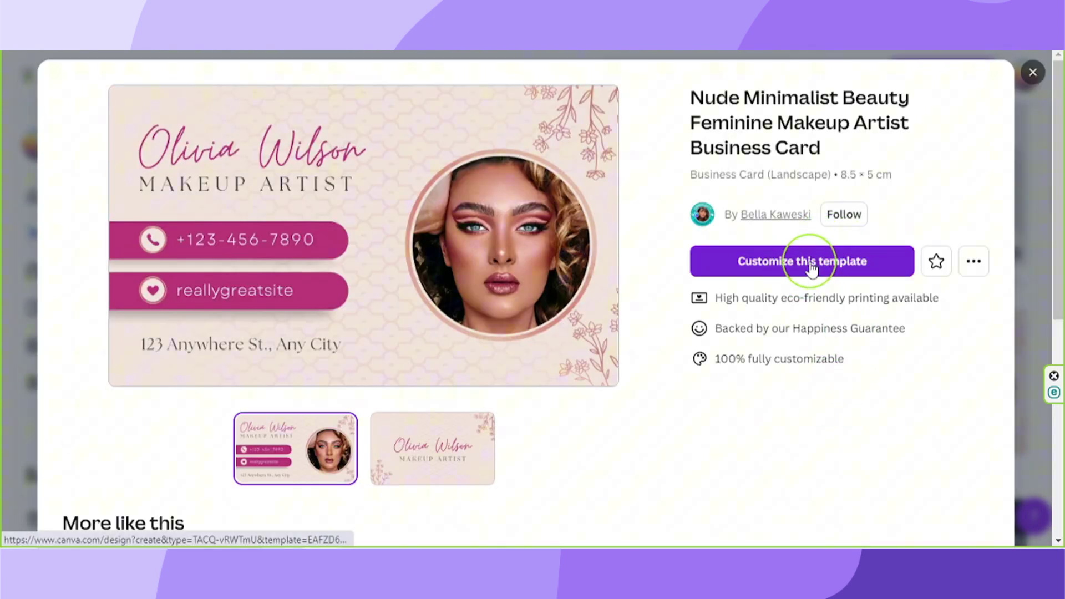
{"action": "left_click", "coordinate": [811, 264]}
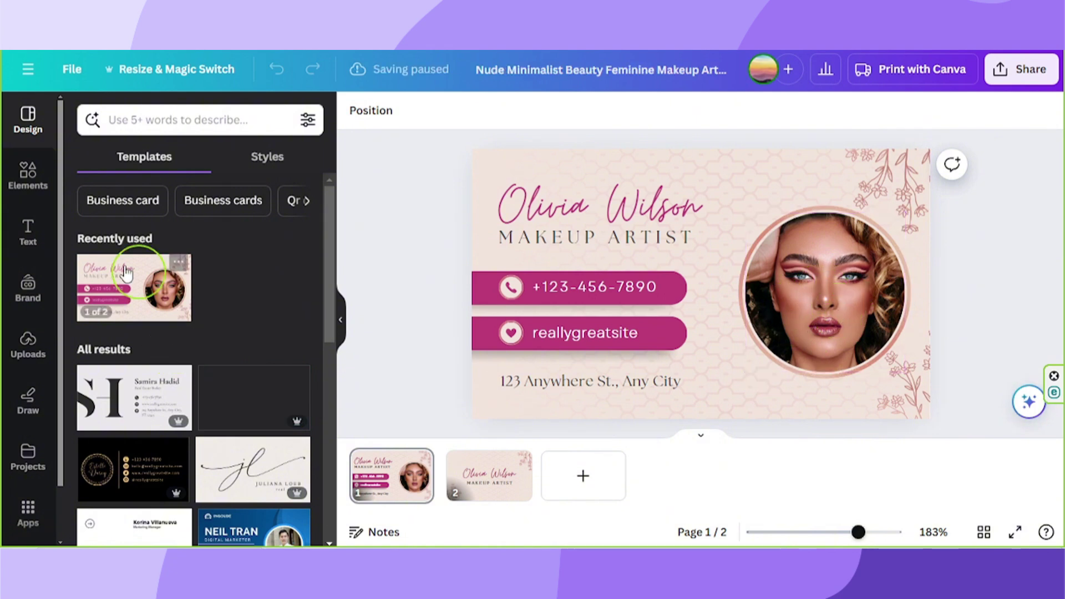
Upload girl-6093779_1280 and drop it into the card's round photo frame, replacing the portrait.
{"action": "left_click", "coordinate": [25, 347]}
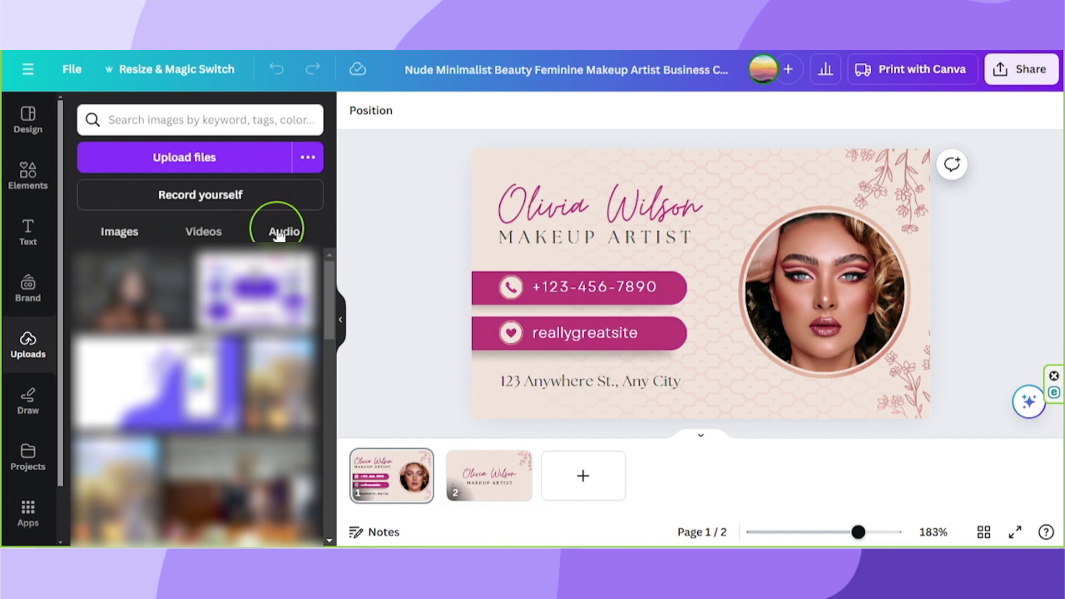
{"action": "left_click", "coordinate": [192, 157]}
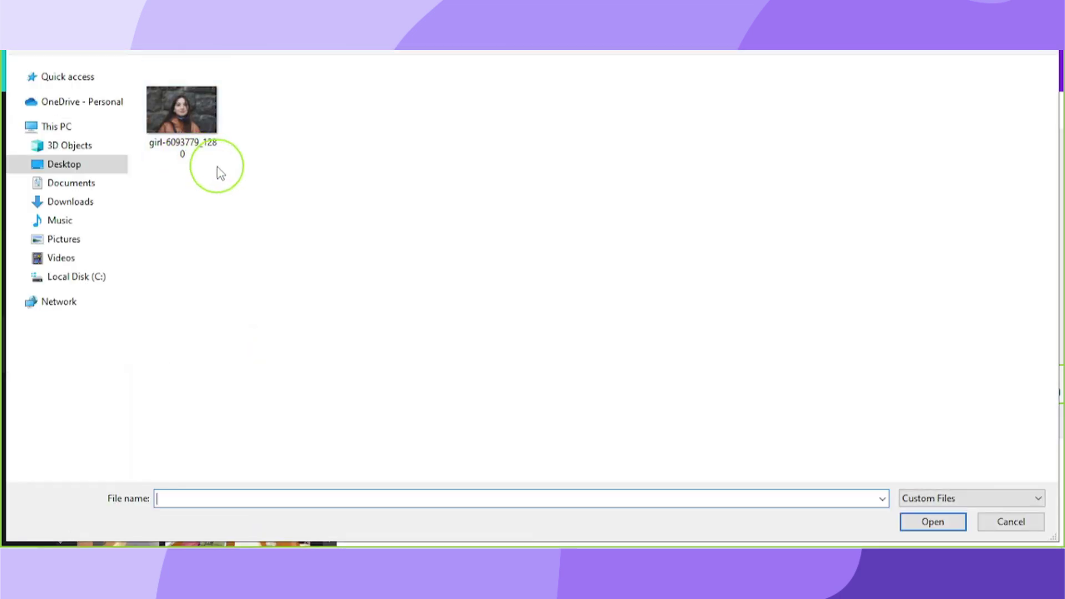
{"action": "left_click", "coordinate": [198, 139]}
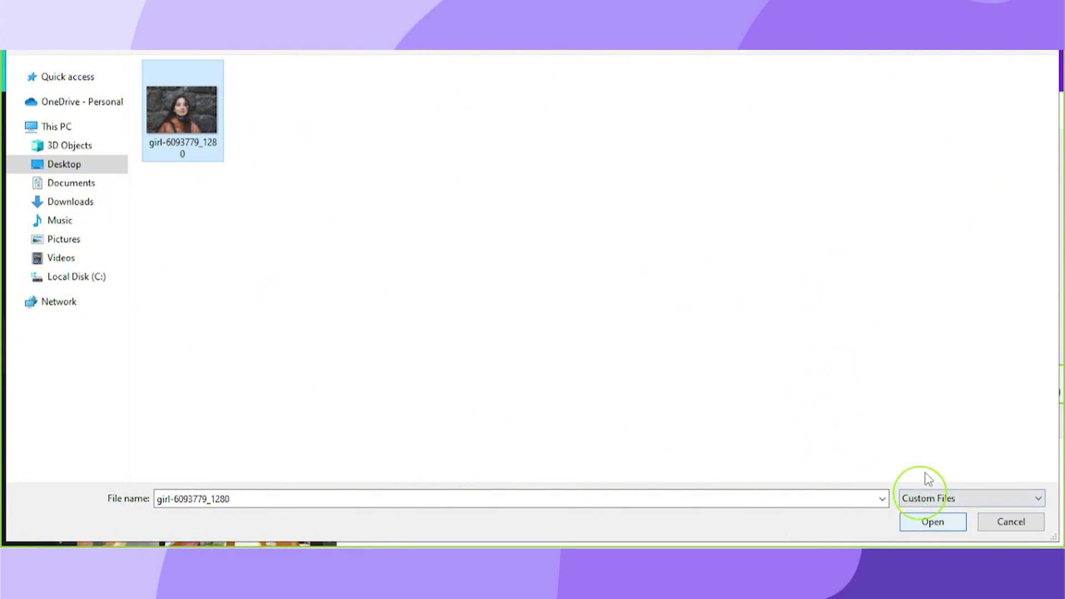
{"action": "left_click", "coordinate": [933, 521]}
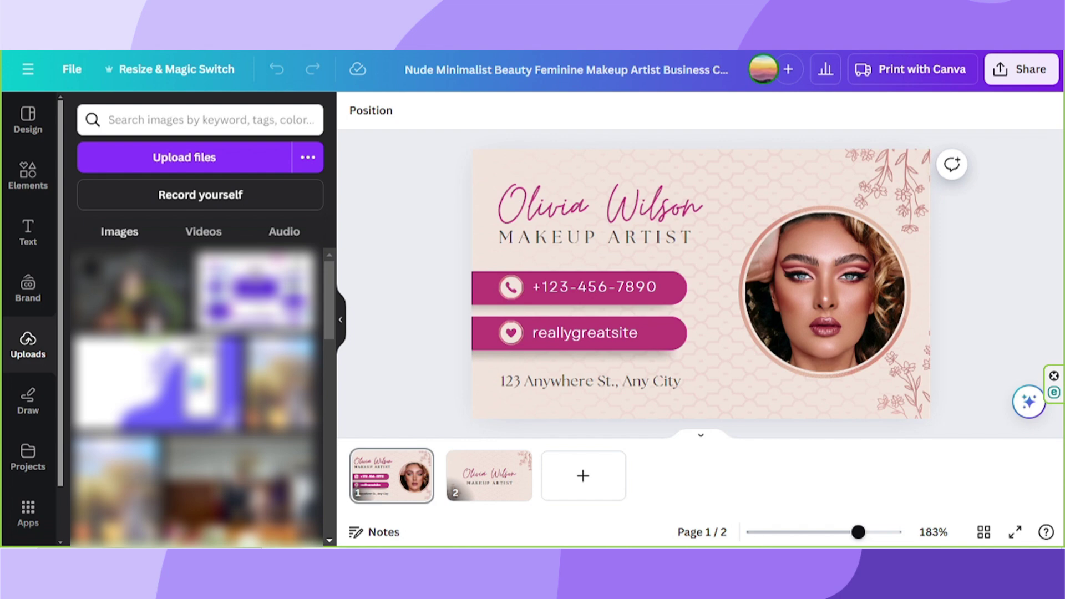
{"action": "left_click_drag", "start_coordinate": [131, 292], "coordinate": [765, 298]}
{"action": "left_click", "coordinate": [887, 293]}
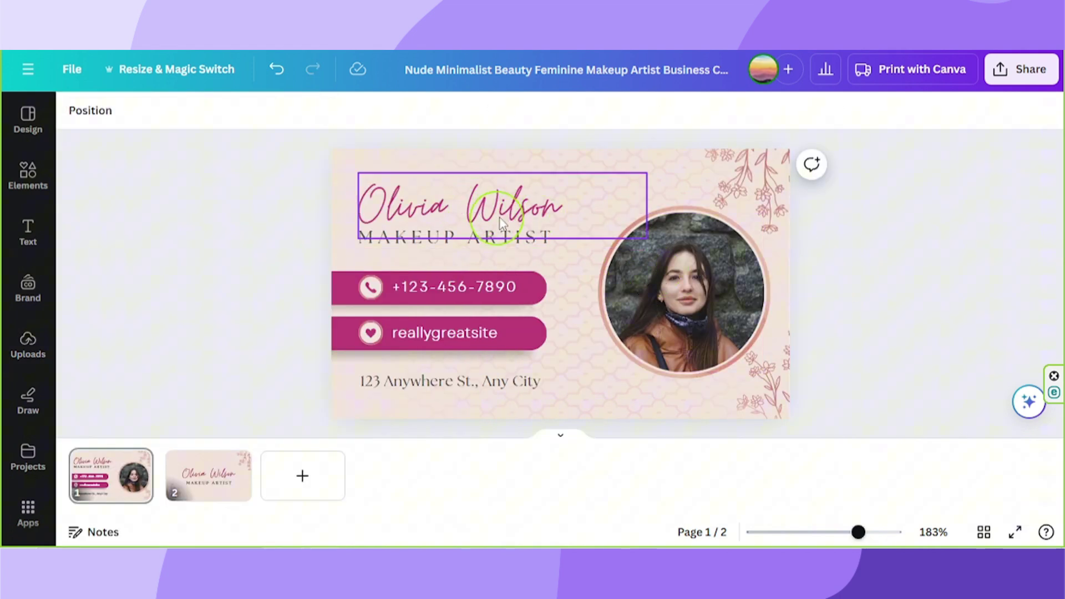
Replace the card's name with the new cardholder name and MAKEUP ARTIST with GRAPHIC DESIGNER.
{"action": "left_click", "coordinate": [500, 221]}
{"action": "double_click", "coordinate": [501, 217]}
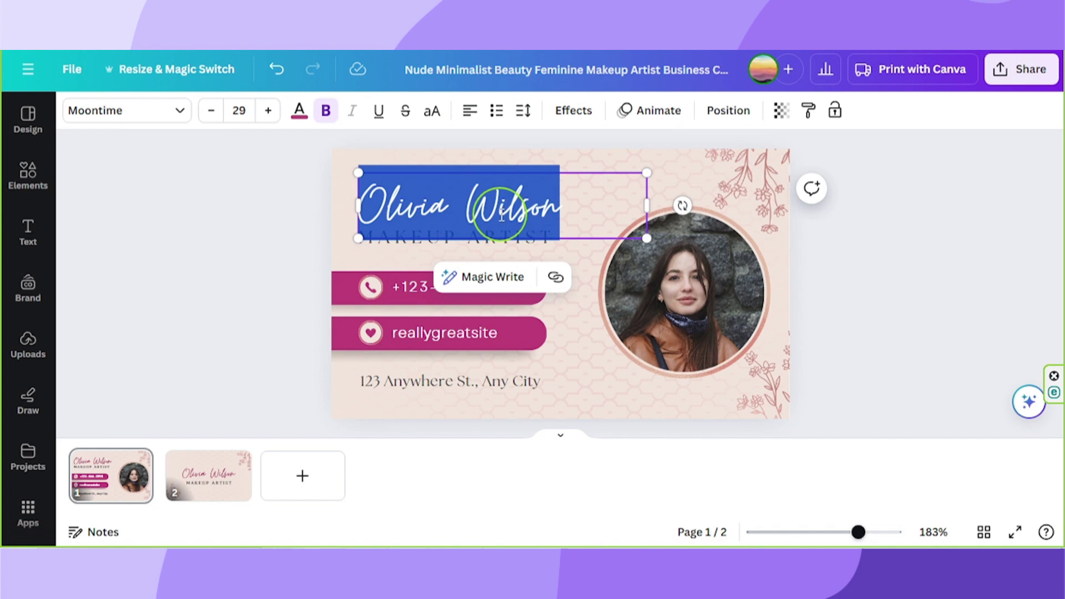
{"action": "type", "text": "Jane Doe"}
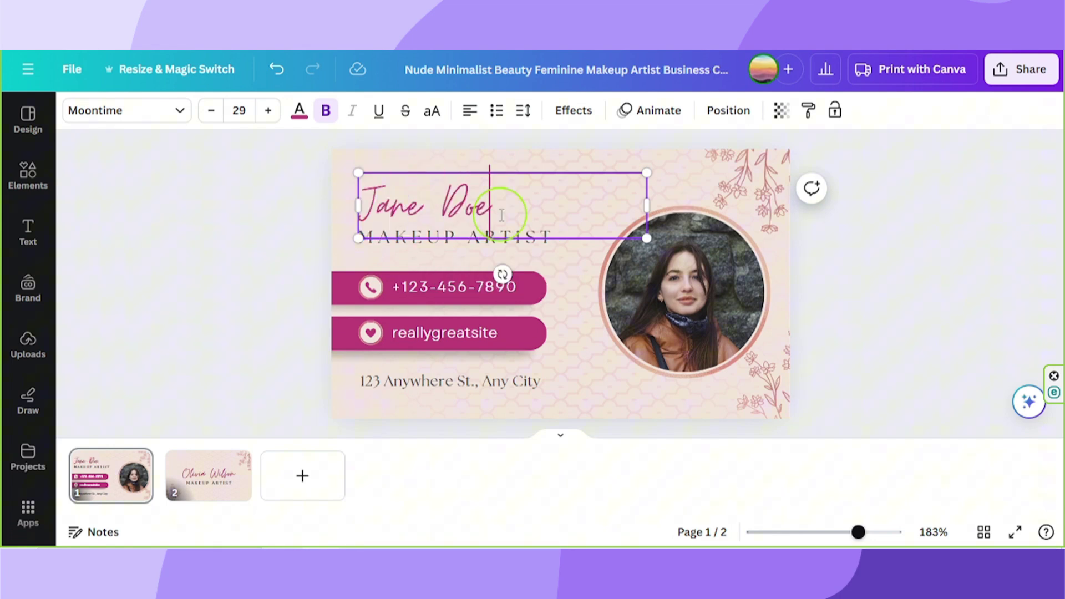
{"action": "double_click", "coordinate": [424, 237]}
{"action": "type", "text": "GRAPHIC DESIGNER"}
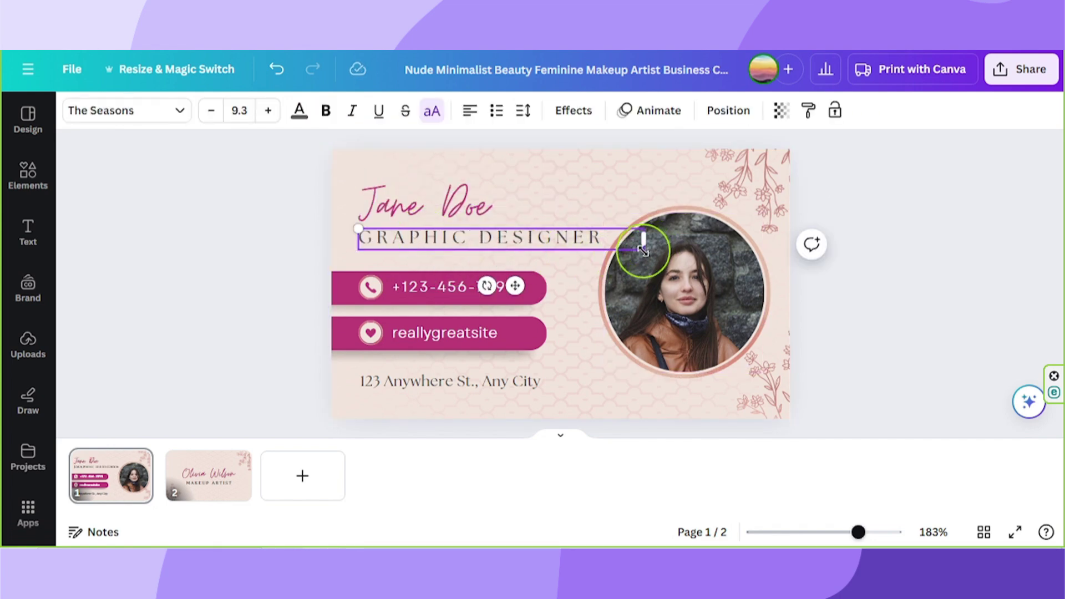
Narrow the GRAPHIC DESIGNER and name text boxes.
{"action": "left_click_drag", "start_coordinate": [643, 250], "coordinate": [554, 237]}
{"action": "left_click", "coordinate": [548, 212]}
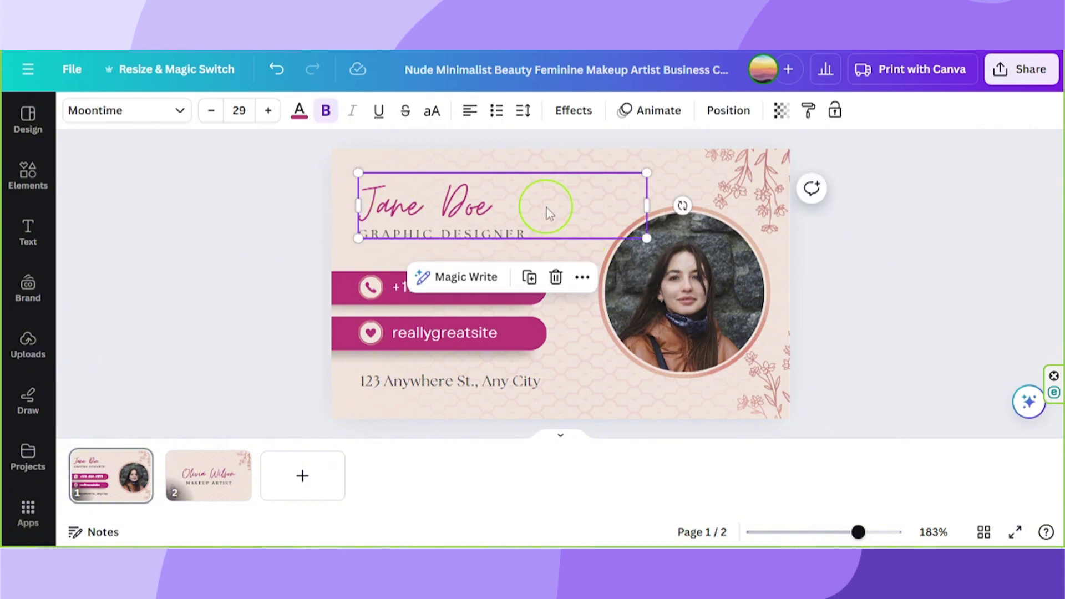
{"action": "left_click_drag", "start_coordinate": [647, 205], "coordinate": [525, 201]}
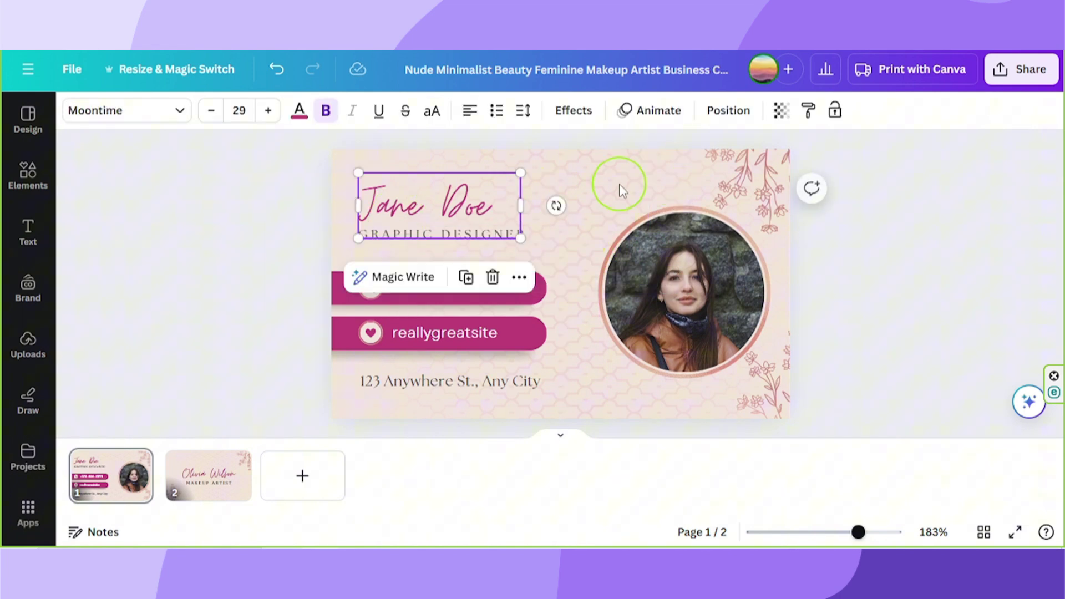
{"action": "left_click", "coordinate": [622, 190]}
Enlarge, tilt about 30° and reposition the top-right floral, sending it behind the photo.
{"action": "left_click", "coordinate": [752, 186]}
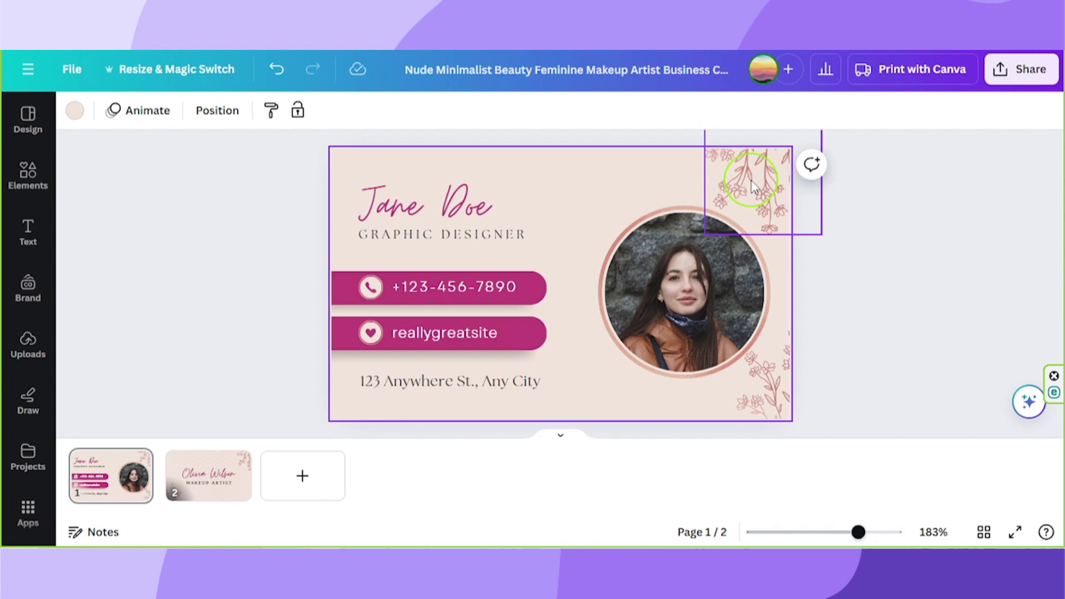
{"action": "left_click_drag", "start_coordinate": [705, 234], "coordinate": [653, 299]}
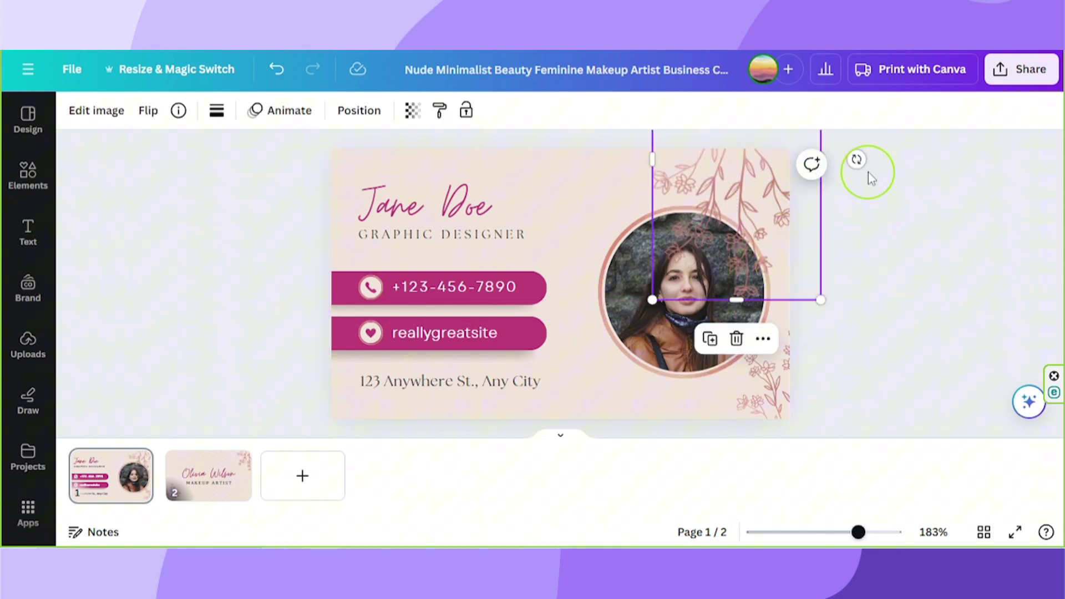
{"action": "left_click_drag", "start_coordinate": [857, 160], "coordinate": [882, 297]}
{"action": "left_click_drag", "start_coordinate": [808, 178], "coordinate": [775, 228]}
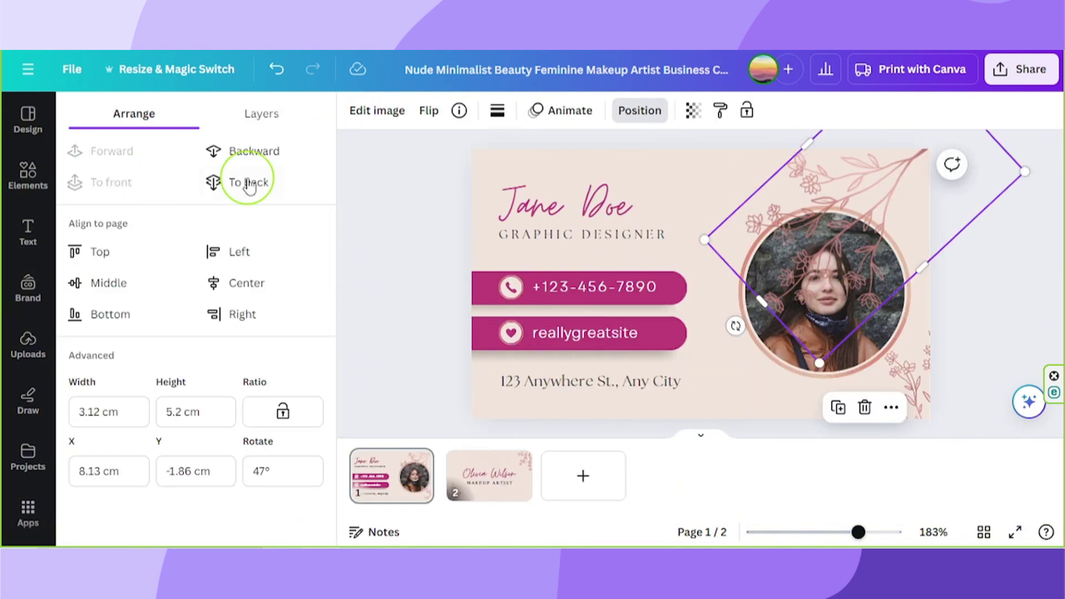
{"action": "left_click", "coordinate": [243, 179]}
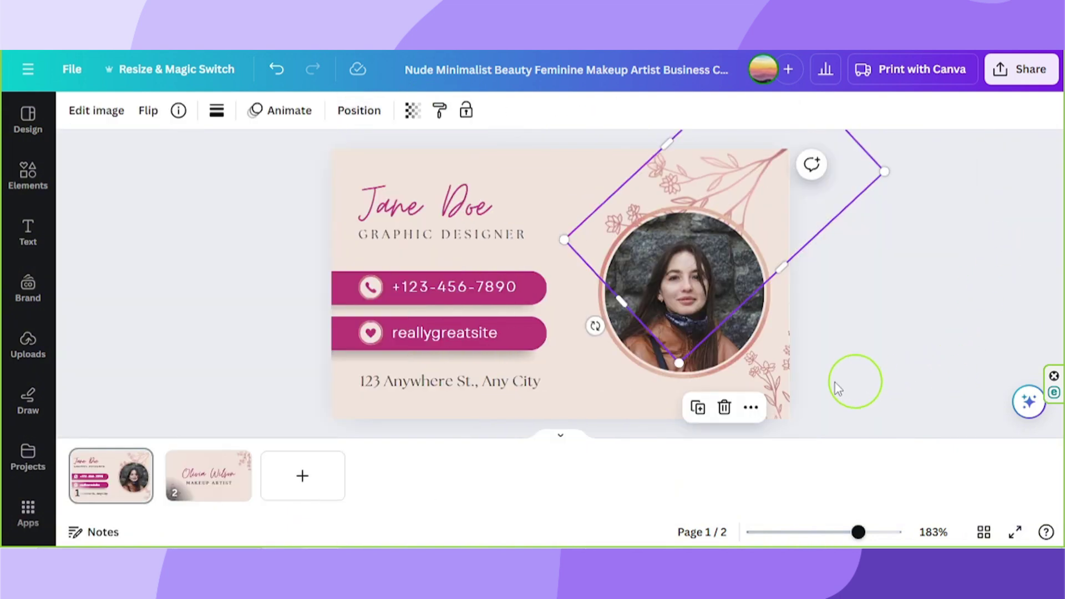
Move and tilt the bottom-right floral, placing it behind the contact bars.
{"action": "left_click", "coordinate": [773, 381]}
{"action": "left_click_drag", "start_coordinate": [773, 380], "coordinate": [376, 358]}
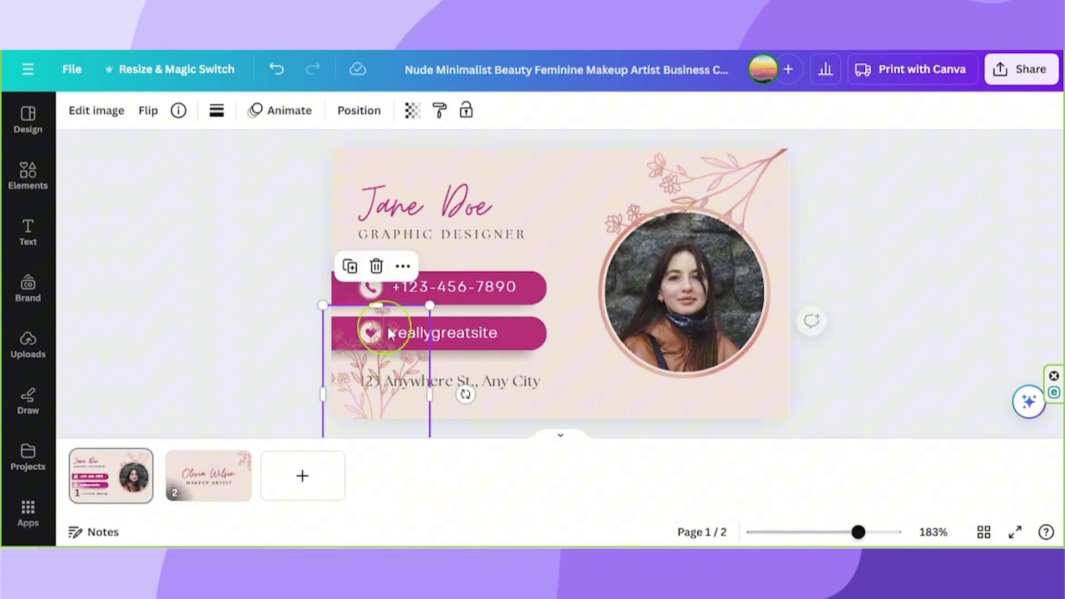
{"action": "left_click_drag", "start_coordinate": [483, 391], "coordinate": [506, 238]}
{"action": "left_click", "coordinate": [359, 110]}
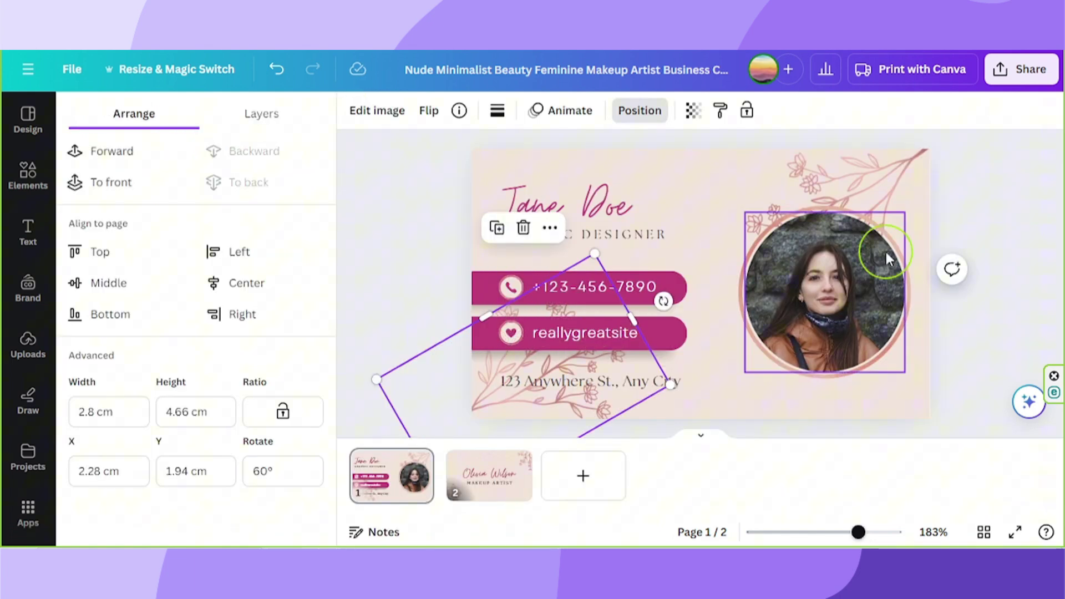
{"action": "left_click", "coordinate": [722, 381]}
Make the card background white and the name text dark grey.
{"action": "left_click", "coordinate": [726, 362]}
{"action": "left_click", "coordinate": [357, 109]}
{"action": "left_click", "coordinate": [297, 205]}
{"action": "left_click", "coordinate": [757, 167]}
{"action": "left_click", "coordinate": [392, 195]}
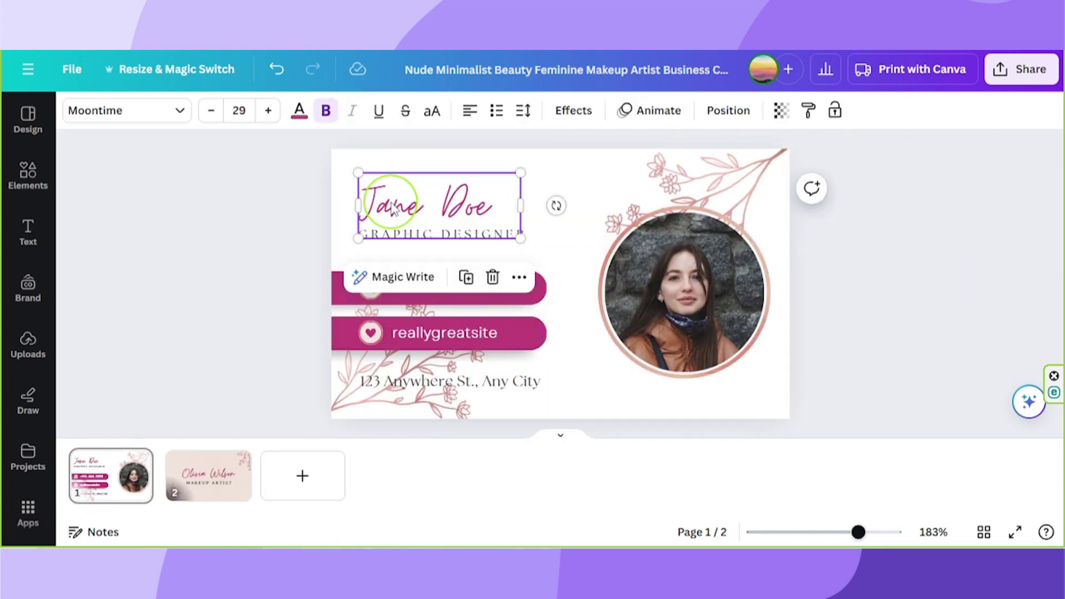
{"action": "left_click", "coordinate": [305, 109]}
{"action": "left_click", "coordinate": [186, 201]}
{"action": "left_click", "coordinate": [489, 233]}
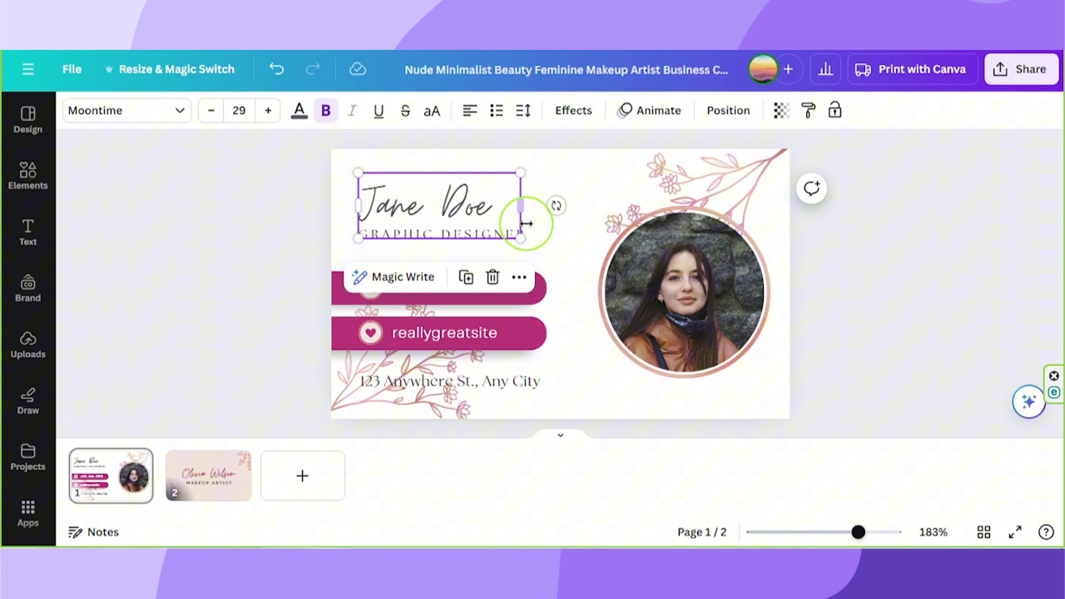
Shrink GRAPHIC DESIGNER slightly and move it up beneath the name.
{"action": "left_click", "coordinate": [444, 238]}
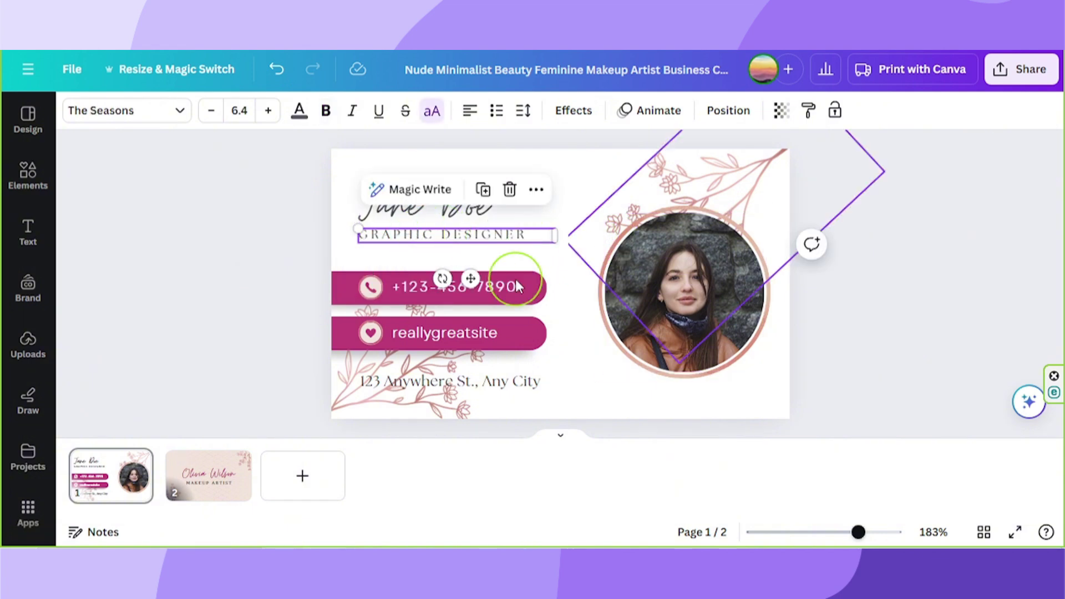
{"action": "left_click_drag", "start_coordinate": [359, 229], "coordinate": [393, 232]}
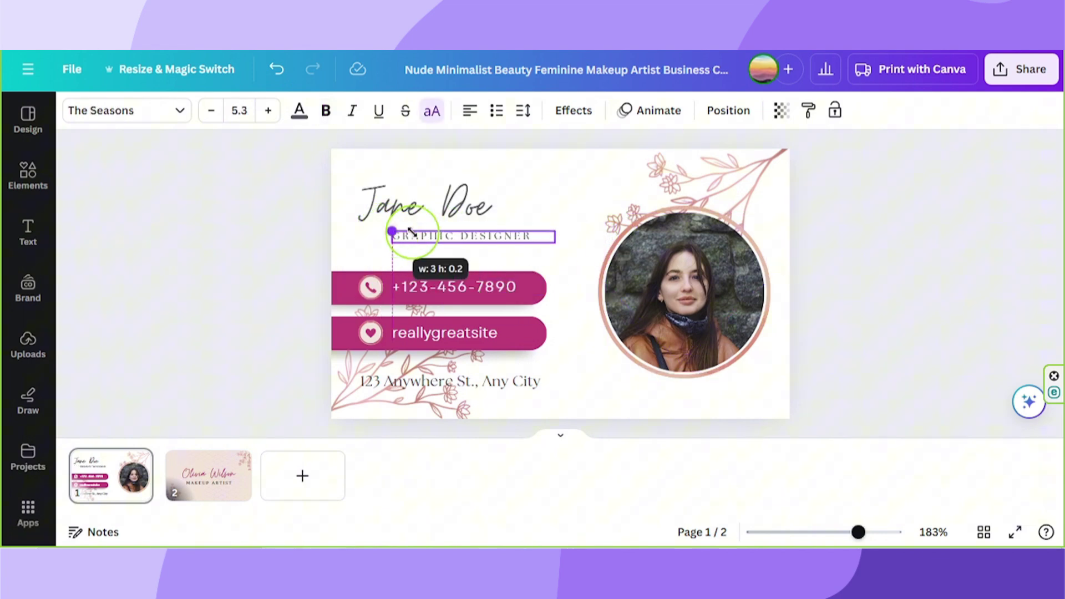
{"action": "left_click_drag", "start_coordinate": [515, 244], "coordinate": [481, 232]}
Fill both contact pills with dark grey.
{"action": "left_click", "coordinate": [348, 283]}
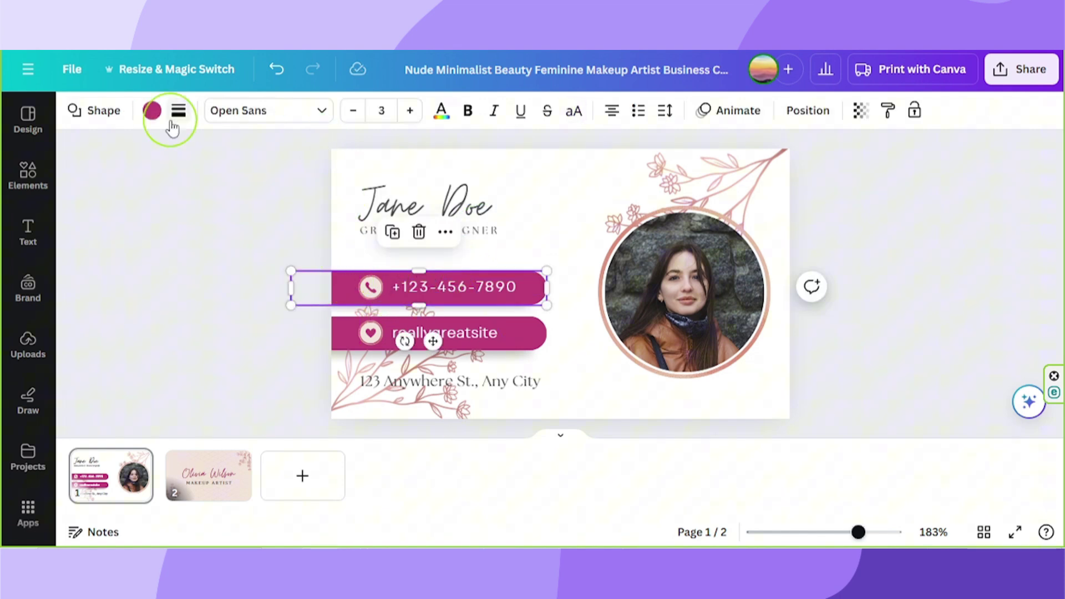
{"action": "left_click", "coordinate": [151, 110]}
{"action": "left_click", "coordinate": [214, 205]}
{"action": "left_click", "coordinate": [157, 540]}
Move the address line to sit just beneath the round photo.
{"action": "left_click", "coordinate": [765, 230]}
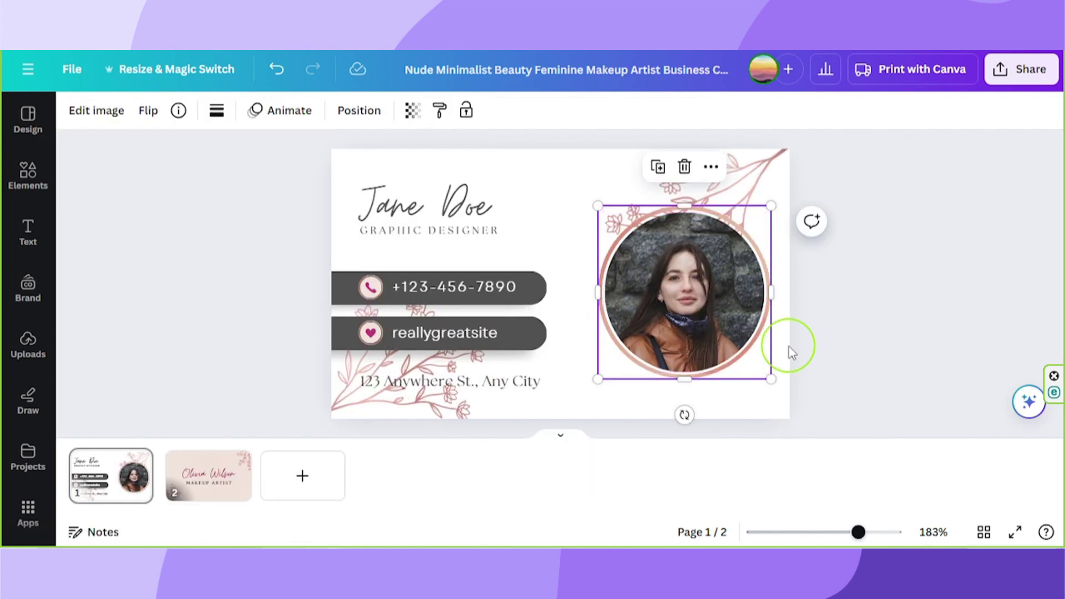
{"action": "left_click", "coordinate": [791, 352]}
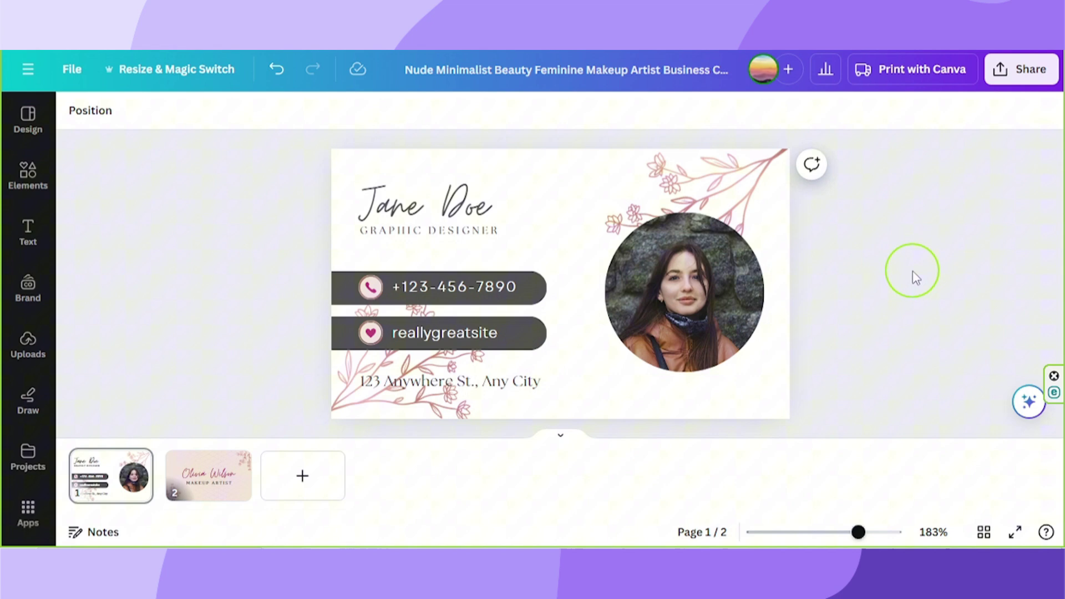
{"action": "left_click_drag", "start_coordinate": [476, 388], "coordinate": [710, 397]}
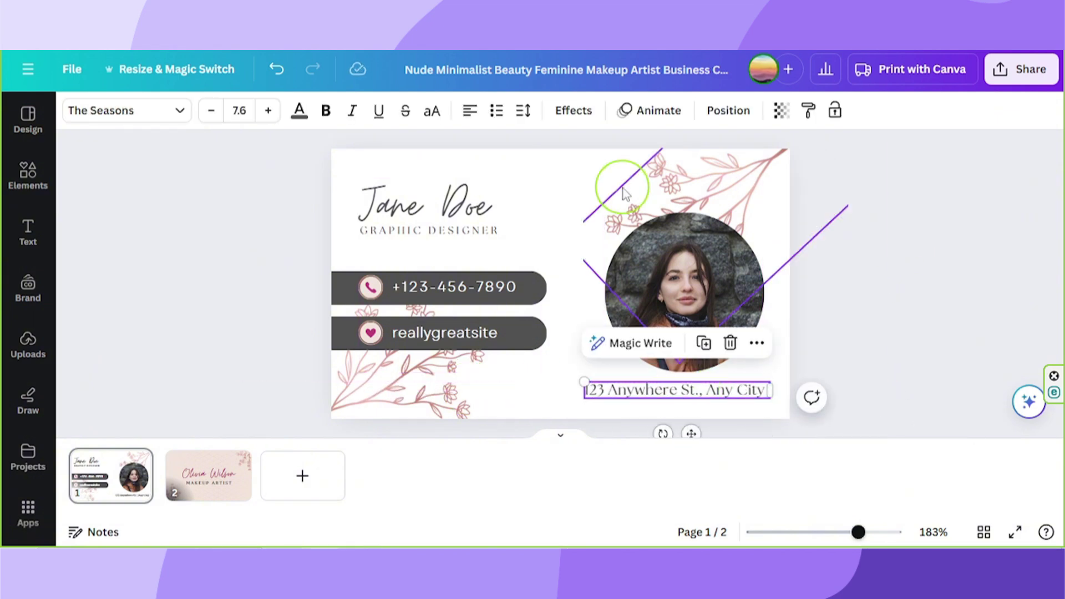
{"action": "left_click_drag", "start_coordinate": [625, 193], "coordinate": [642, 393]}
{"action": "left_click", "coordinate": [933, 242]}
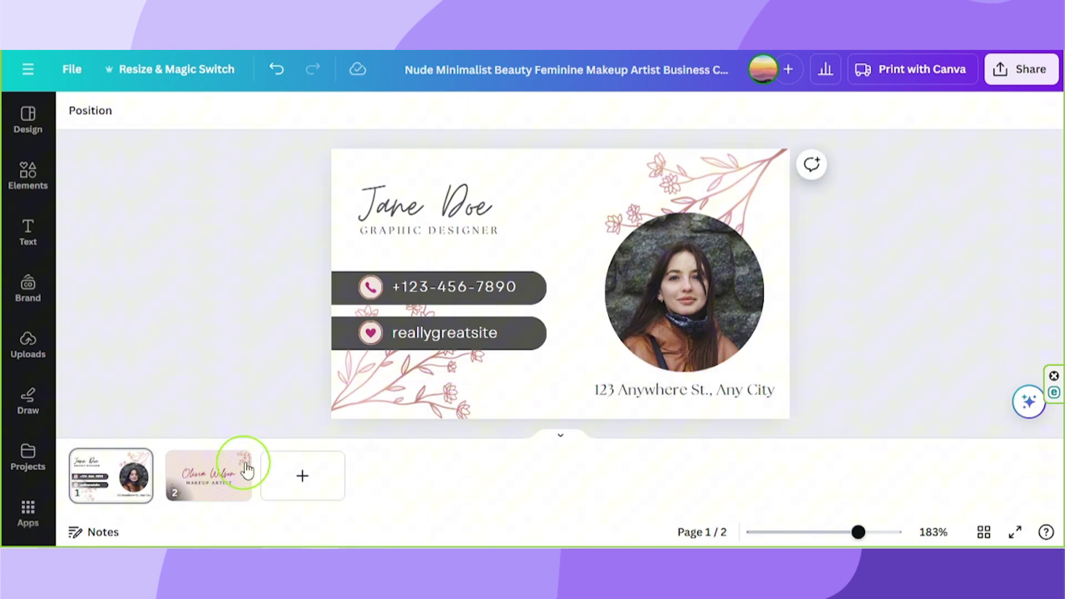
On page 2, delete the background pattern and beige fill, leaving a white back.
{"action": "left_click", "coordinate": [194, 477]}
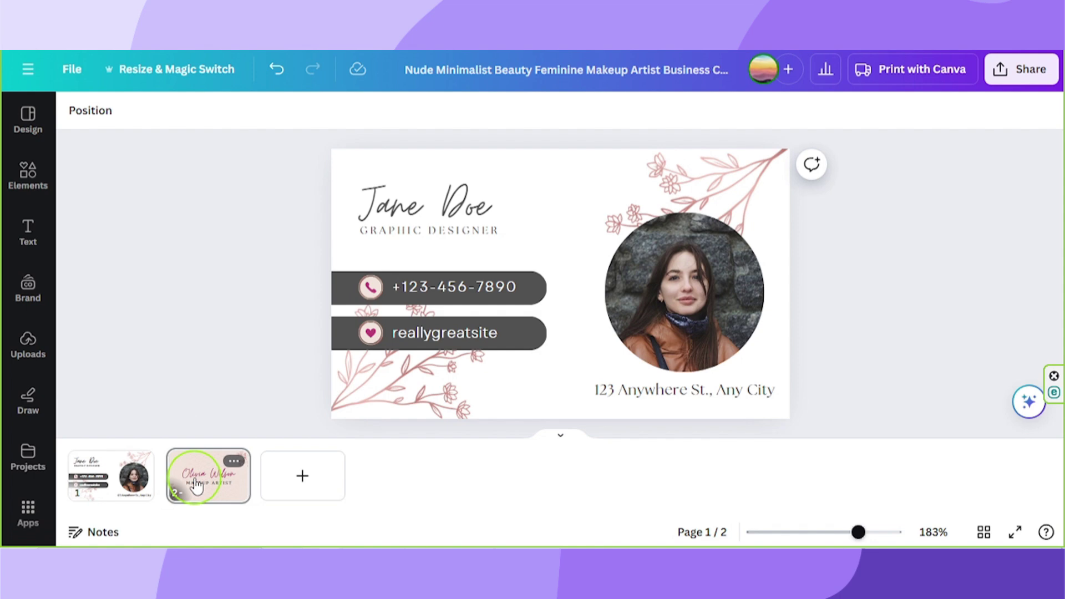
{"action": "left_click", "coordinate": [359, 210]}
{"action": "key", "text": "Delete"}
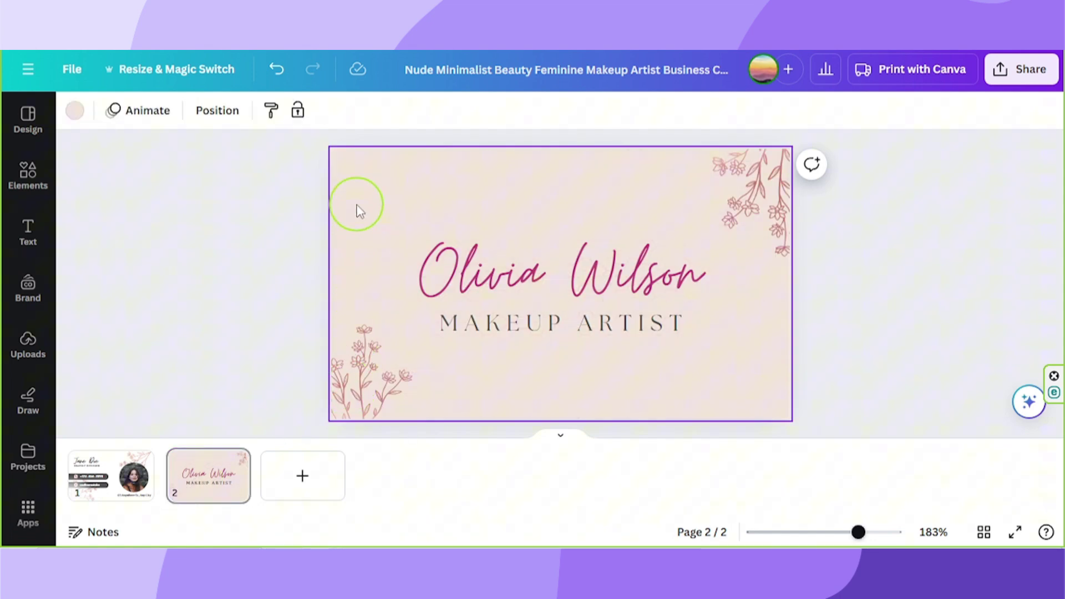
{"action": "key", "text": "Delete"}
Rotate and resize the bottom-left and top-right flowers to fit their corners, top-right about 45°.
{"action": "left_click", "coordinate": [373, 382]}
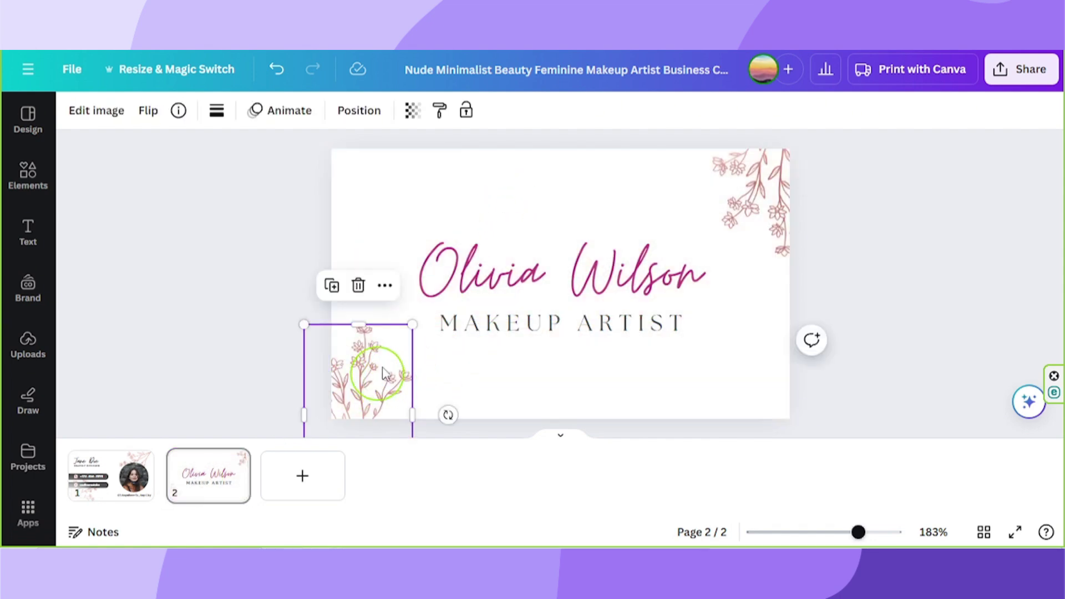
{"action": "left_click_drag", "start_coordinate": [462, 411], "coordinate": [416, 507]}
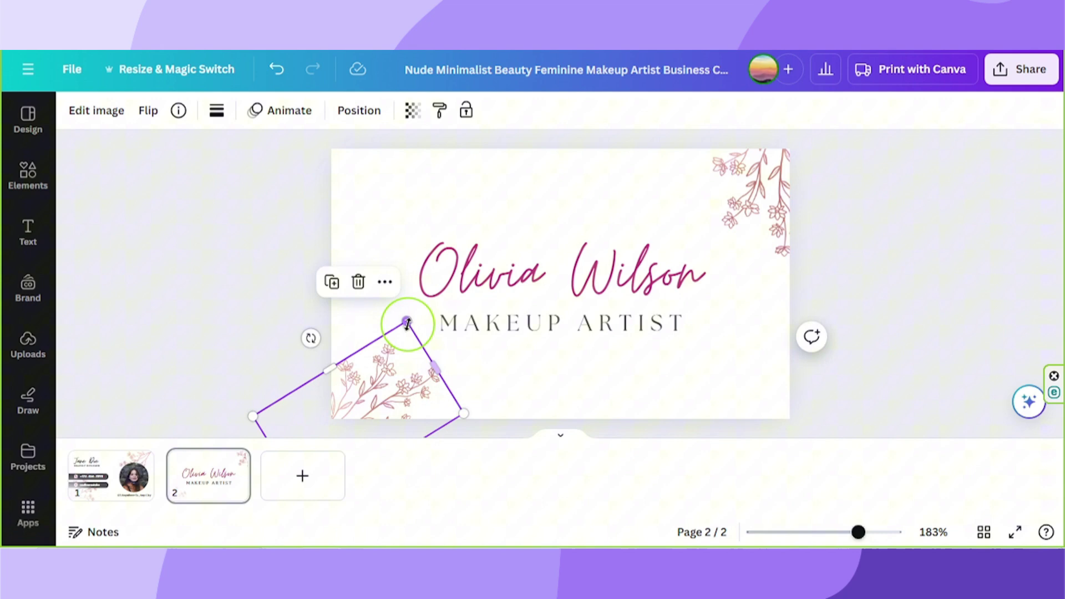
{"action": "mouse_move", "coordinate": [407, 316]}
{"action": "left_mouse_down"}
{"action": "mouse_move", "coordinate": [453, 277]}
{"action": "mouse_move", "coordinate": [388, 311]}
{"action": "left_mouse_up"}
{"action": "mouse_move", "coordinate": [378, 355]}
{"action": "left_mouse_down"}
{"action": "mouse_move", "coordinate": [393, 374]}
{"action": "mouse_move", "coordinate": [395, 361]}
{"action": "left_mouse_up"}
{"action": "left_click", "coordinate": [774, 197]}
{"action": "left_click_drag", "start_coordinate": [878, 149], "coordinate": [849, 243]}
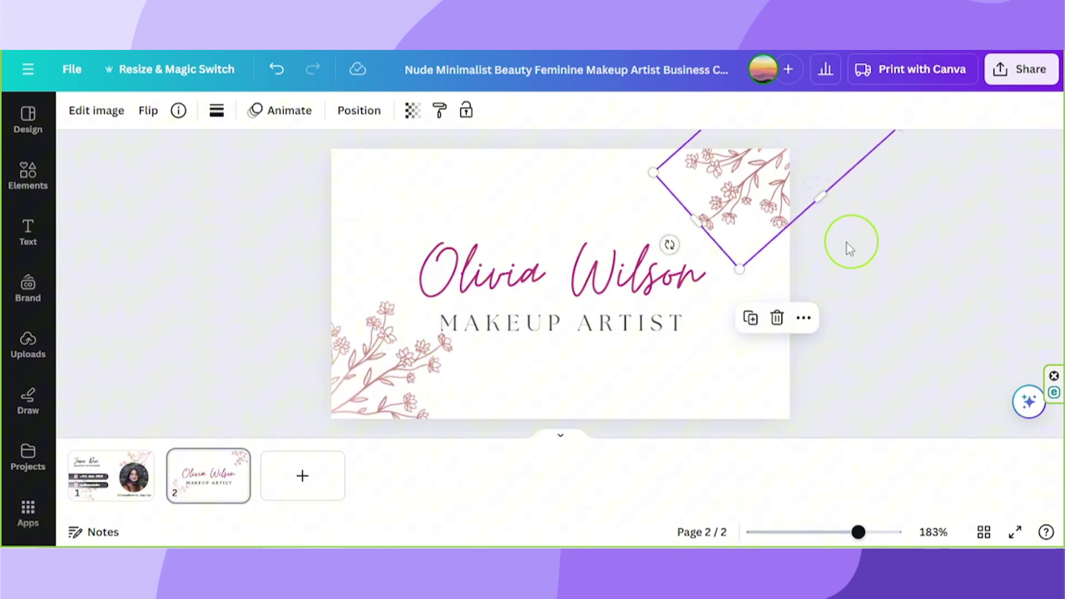
{"action": "left_click_drag", "start_coordinate": [747, 266], "coordinate": [760, 225]}
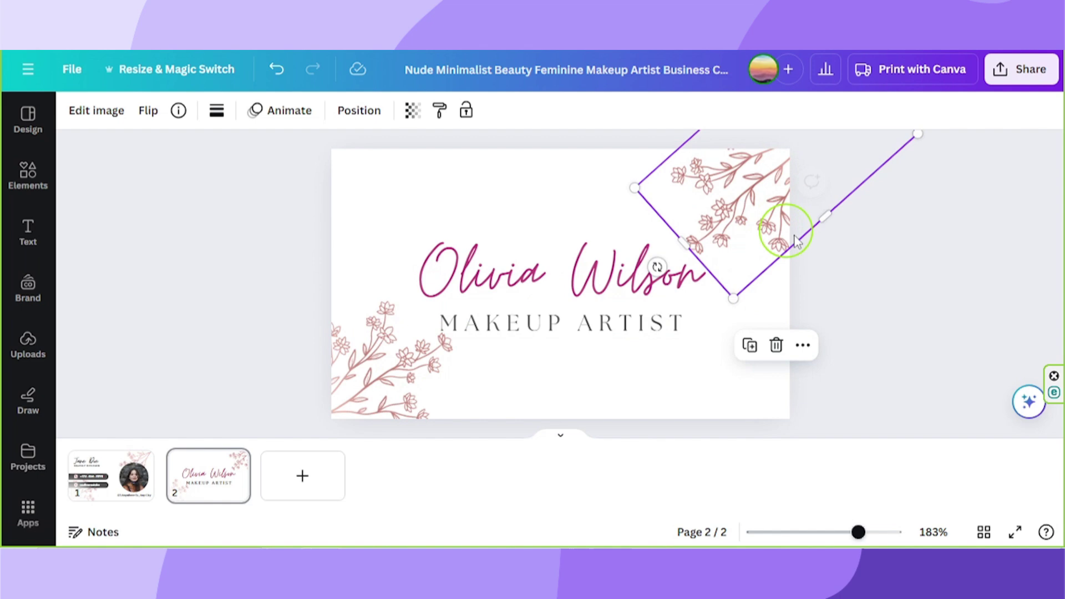
Replace the back's old name with the front's name, enlarged and centre-aligned.
{"action": "left_click", "coordinate": [444, 247]}
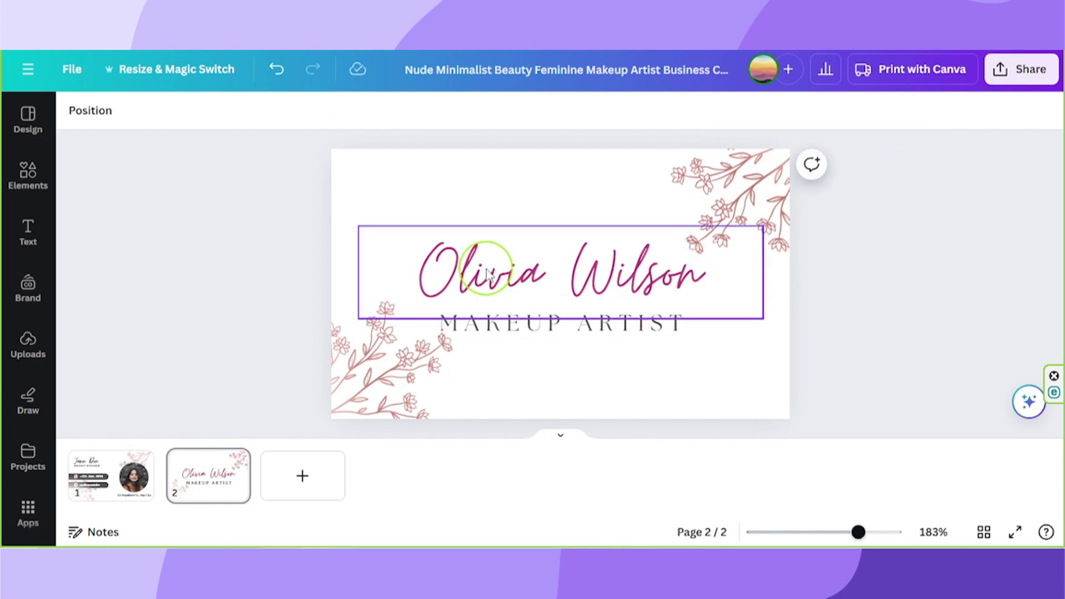
{"action": "left_click", "coordinate": [108, 469]}
{"action": "left_click", "coordinate": [432, 213]}
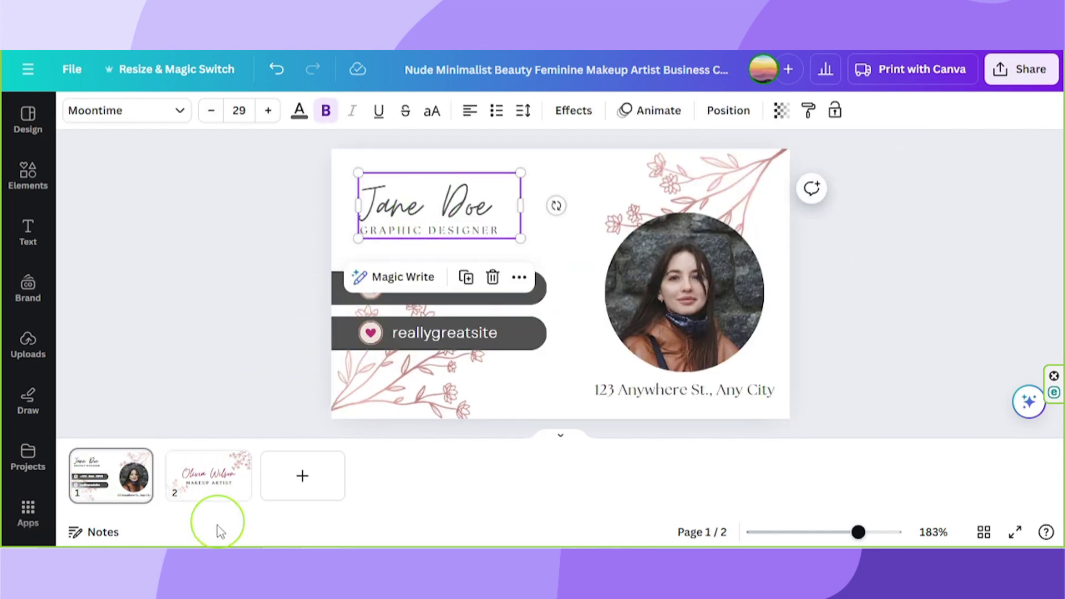
{"action": "left_click", "coordinate": [214, 476]}
{"action": "left_click", "coordinate": [534, 254]}
{"action": "key", "text": "Delete"}
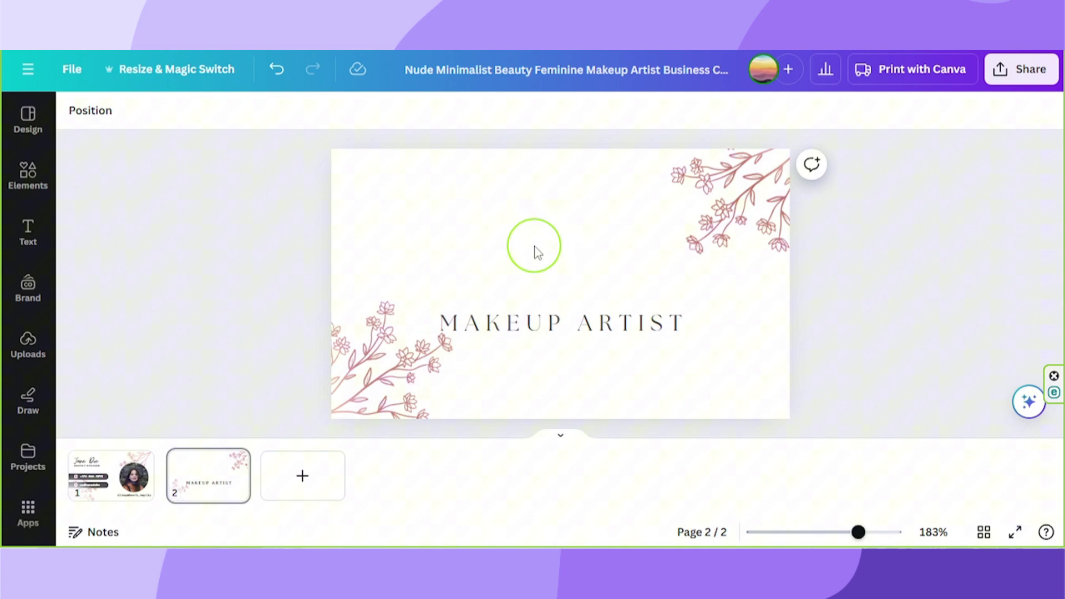
{"action": "key", "text": "ctrl+v"}
{"action": "left_click_drag", "start_coordinate": [435, 232], "coordinate": [549, 278]}
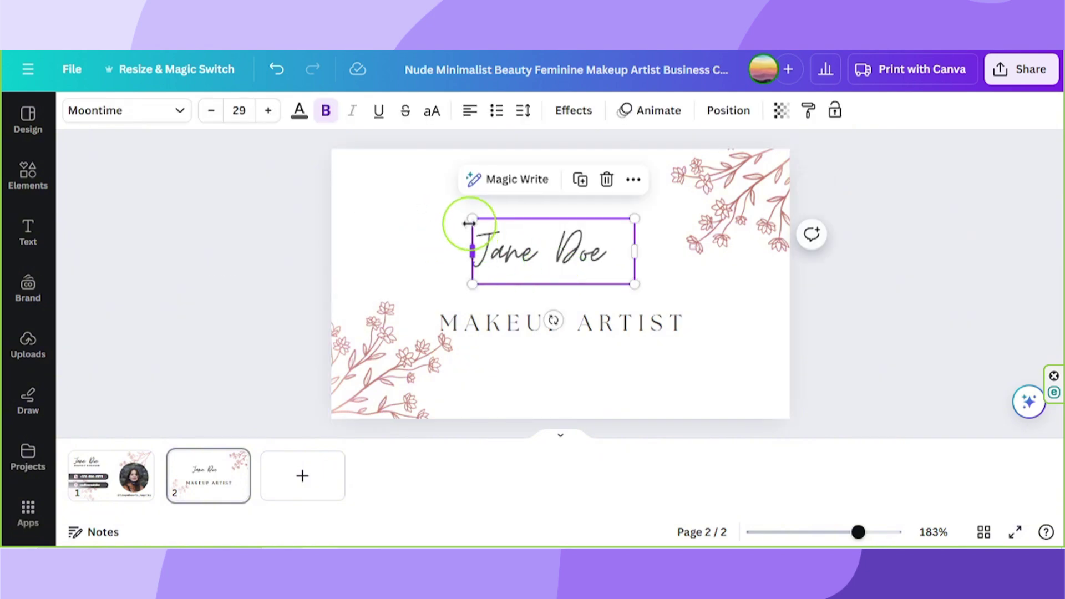
{"action": "left_click_drag", "start_coordinate": [469, 220], "coordinate": [356, 173]}
{"action": "key", "text": "ctrl+z"}
{"action": "left_click_drag", "start_coordinate": [438, 217], "coordinate": [526, 245]}
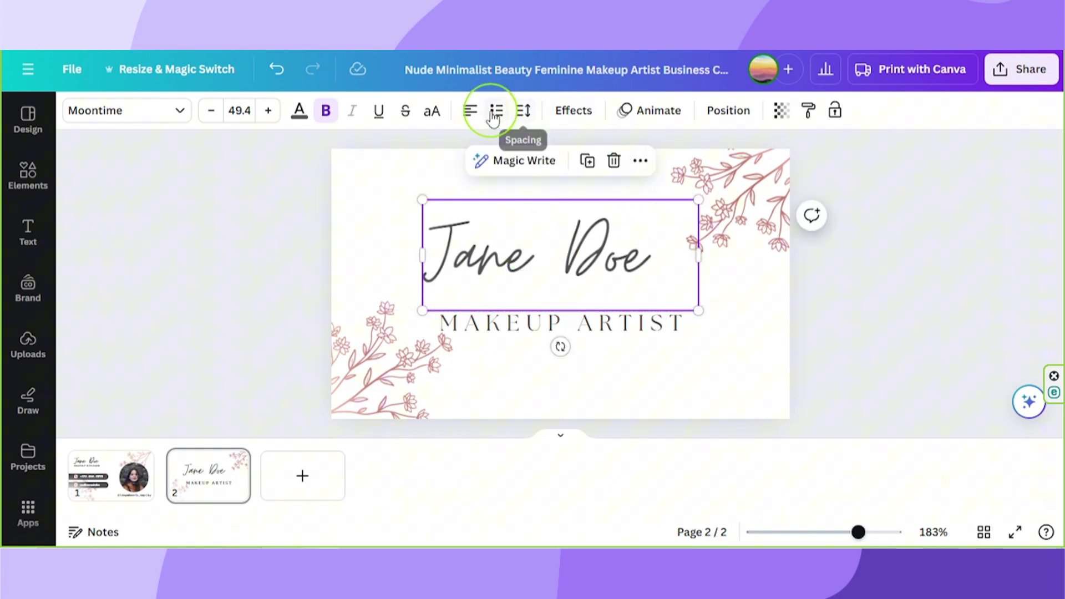
{"action": "left_click", "coordinate": [470, 111]}
Swap MAKEUP ARTIST for a GRAPHIC DESIGNER copy under the name, then show both pages.
{"action": "left_click", "coordinate": [623, 309]}
{"action": "key", "text": "Delete"}
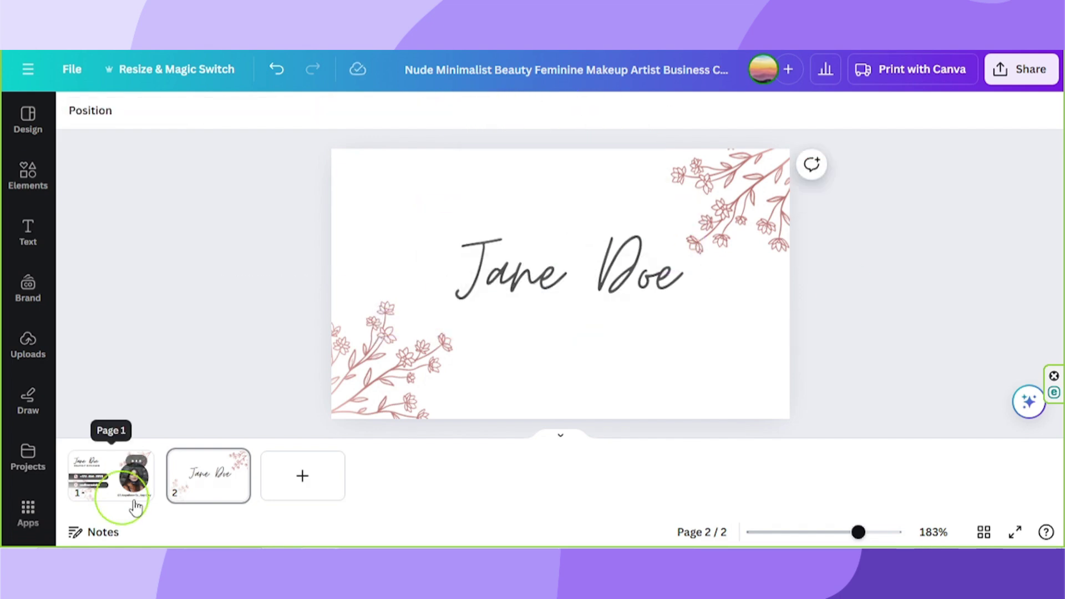
{"action": "left_click", "coordinate": [131, 487]}
{"action": "left_click", "coordinate": [198, 476]}
{"action": "key", "text": "ctrl+v"}
{"action": "left_click_drag", "start_coordinate": [428, 229], "coordinate": [661, 285]}
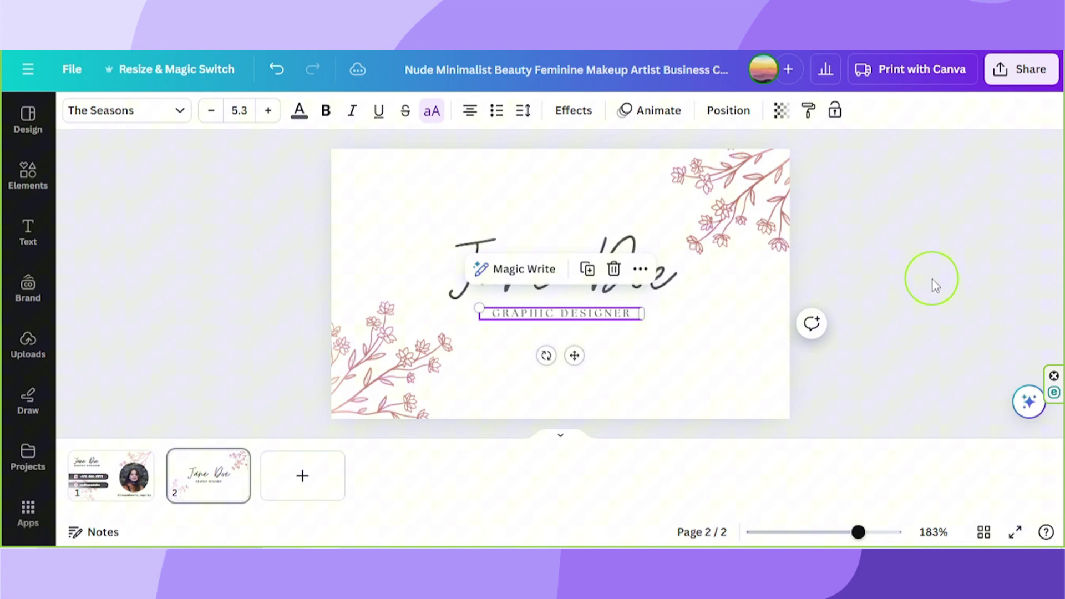
{"action": "left_click", "coordinate": [665, 439]}
{"action": "left_click", "coordinate": [133, 474]}
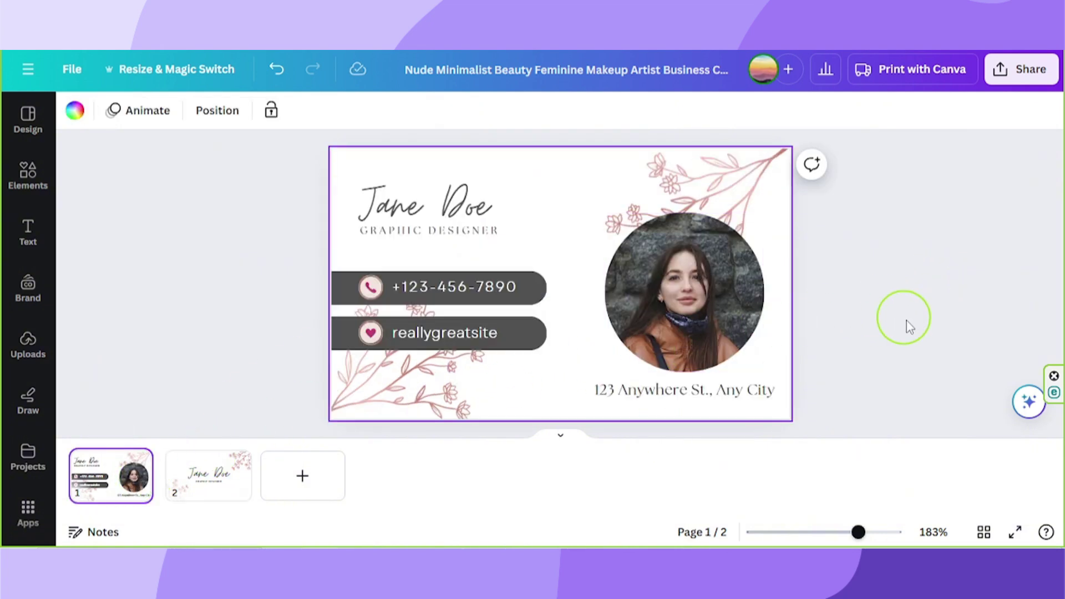
{"action": "left_click", "coordinate": [560, 439]}
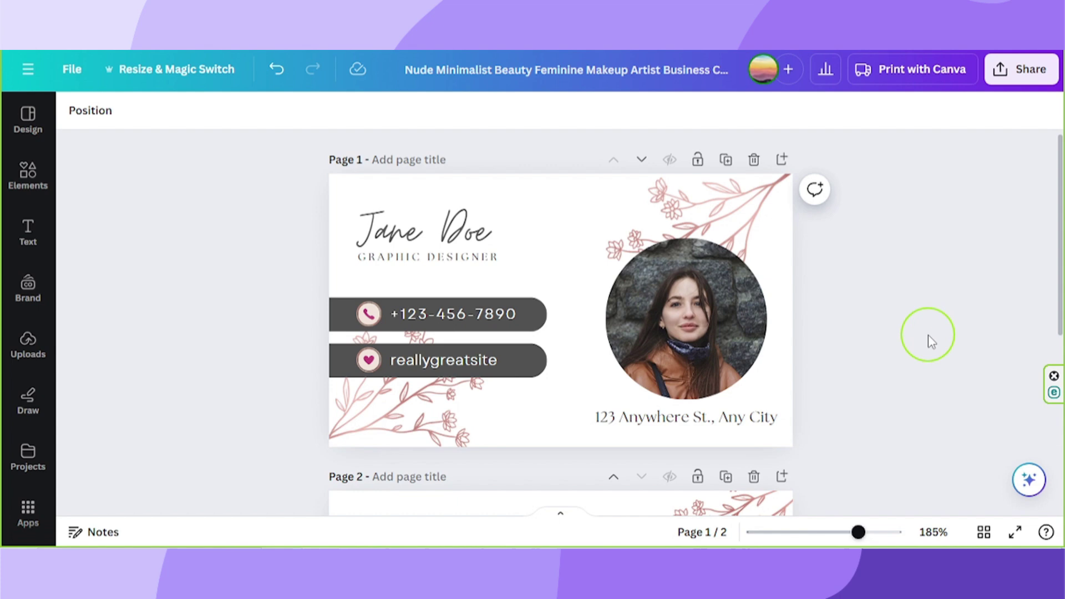
Start a Print with Canva order for Business Cards, 3.5 x 2in Landscape.
{"action": "left_click", "coordinate": [1021, 69]}
{"action": "scroll", "coordinate": [969, 250], "scroll_direction": "down", "scroll_amount": 3}
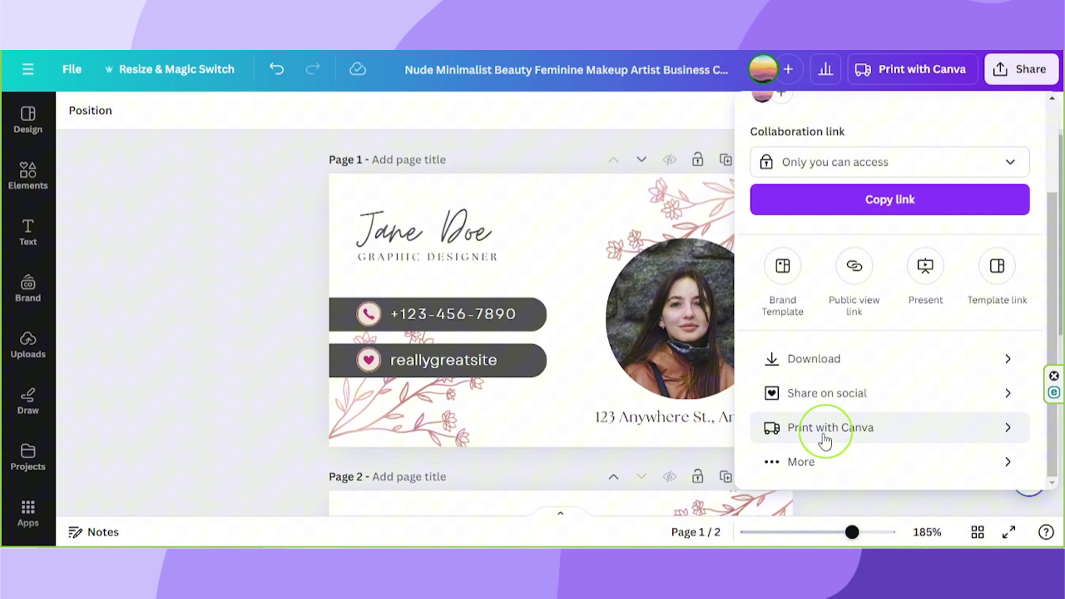
{"action": "left_click", "coordinate": [843, 440]}
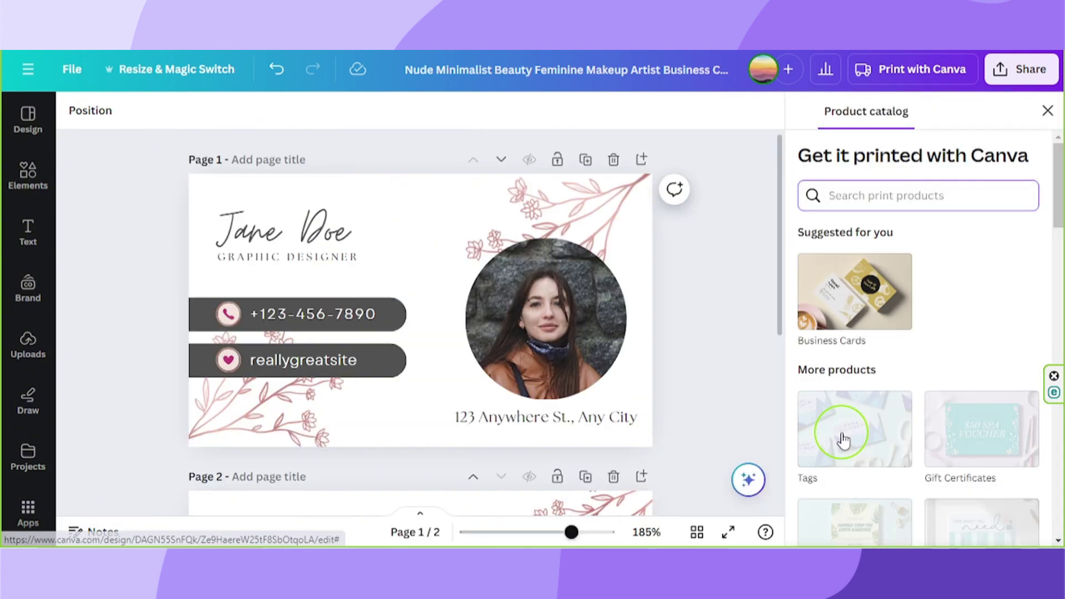
{"action": "scroll", "coordinate": [887, 349], "scroll_direction": "down", "scroll_amount": 7}
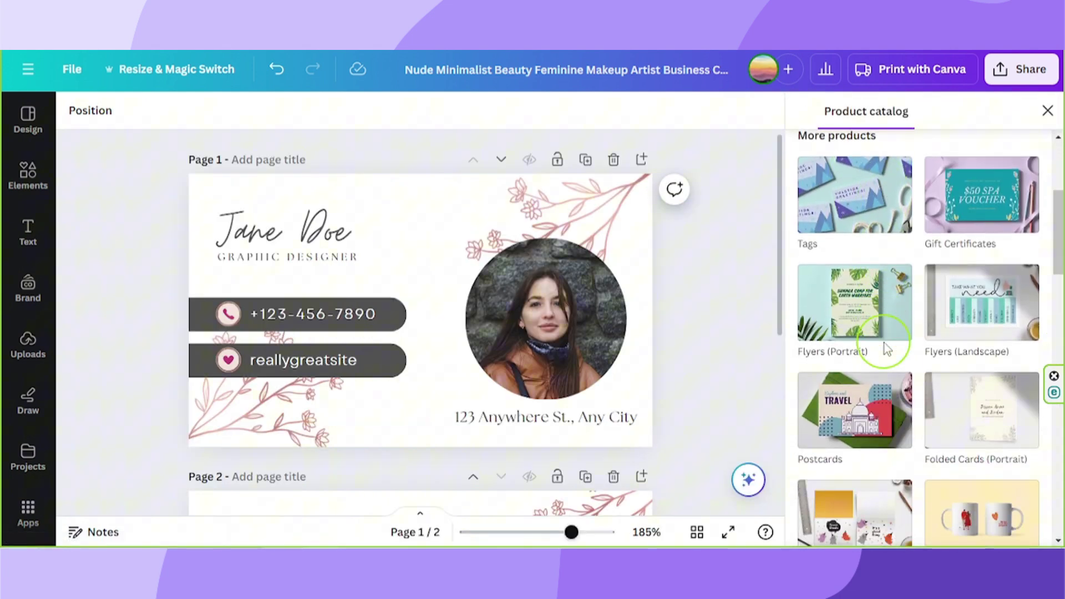
{"action": "scroll", "coordinate": [886, 349], "scroll_direction": "down", "scroll_amount": 5}
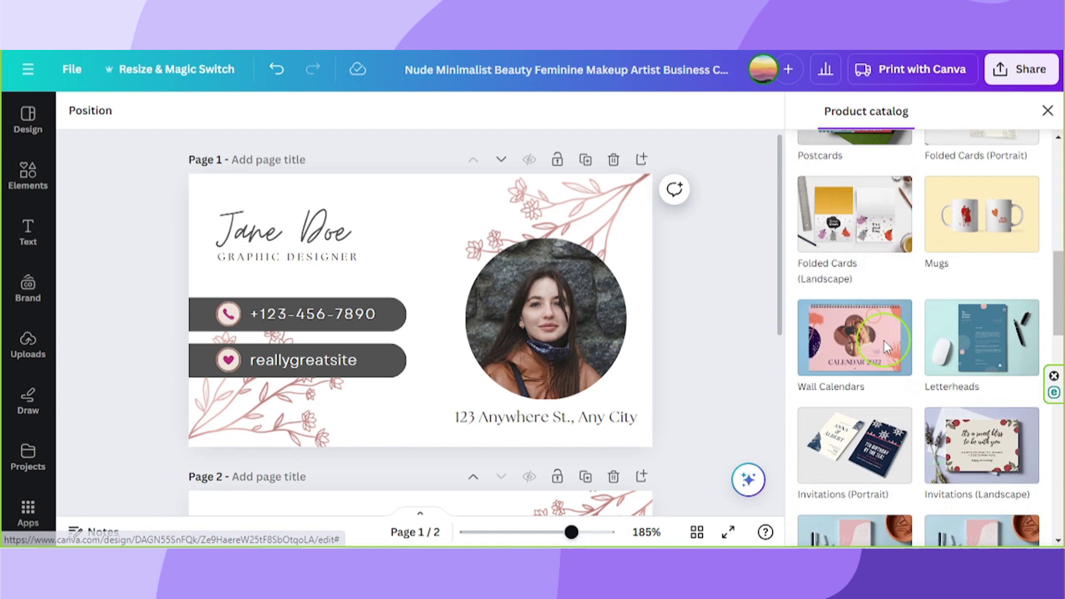
{"action": "scroll", "coordinate": [886, 349], "scroll_direction": "down", "scroll_amount": 5}
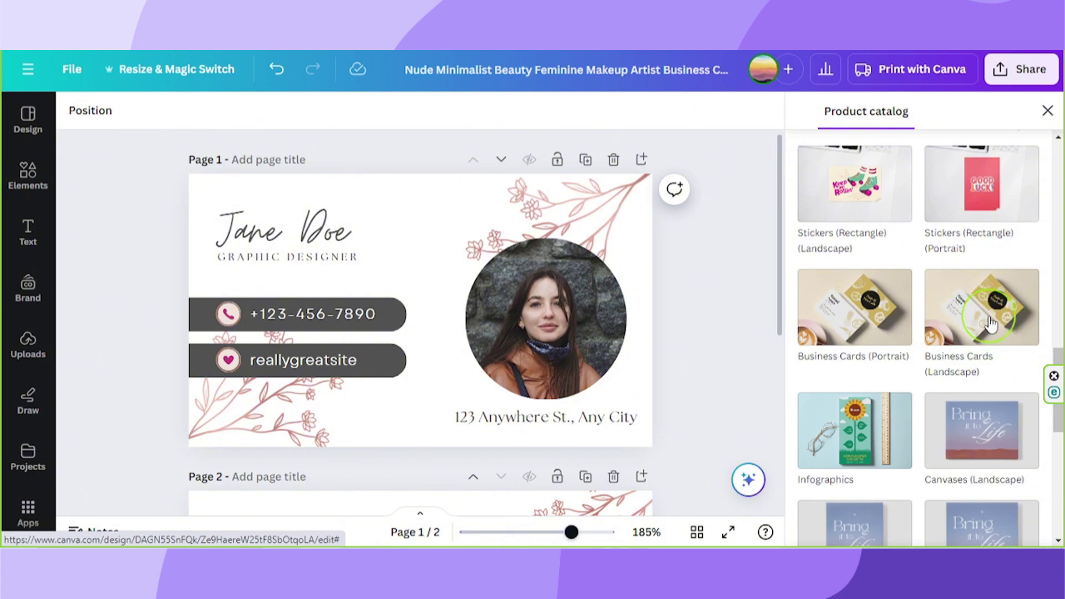
{"action": "left_click", "coordinate": [992, 322]}
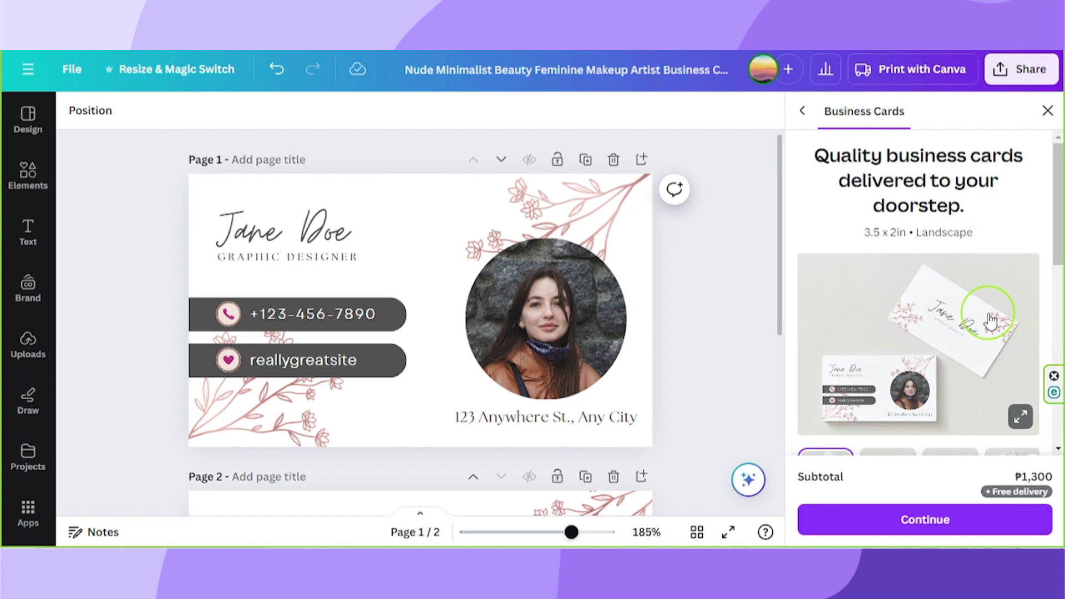
Keep Premium paper, Matte finish and 100 Business Cards for a ₱1,300 subtotal.
{"action": "scroll", "coordinate": [991, 321], "scroll_direction": "down", "scroll_amount": 3}
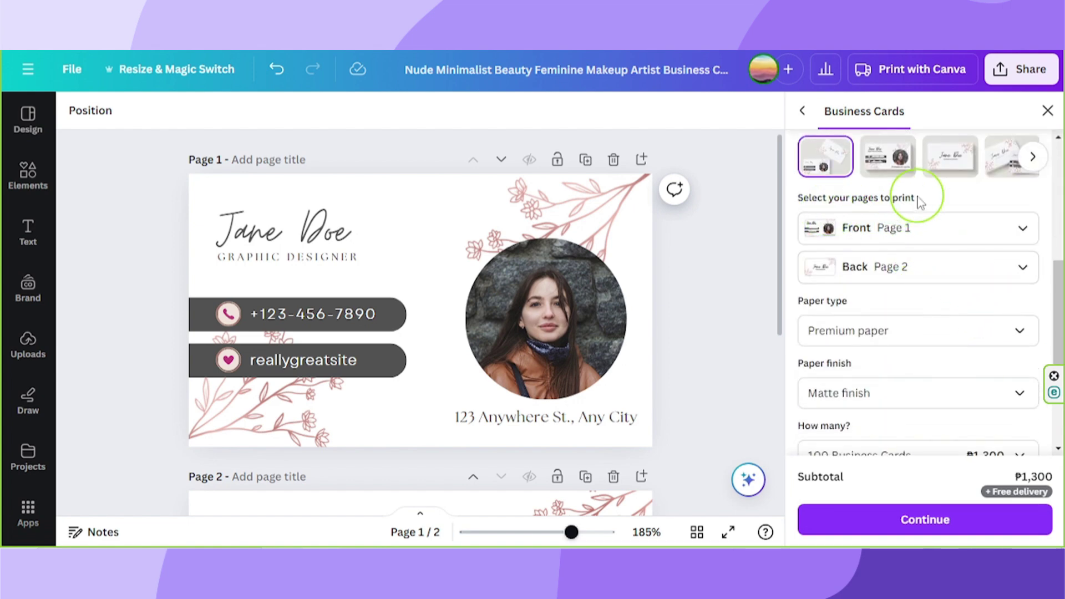
{"action": "scroll", "coordinate": [918, 203], "scroll_direction": "down", "scroll_amount": 2}
{"action": "scroll", "coordinate": [921, 200], "scroll_direction": "up", "scroll_amount": 2}
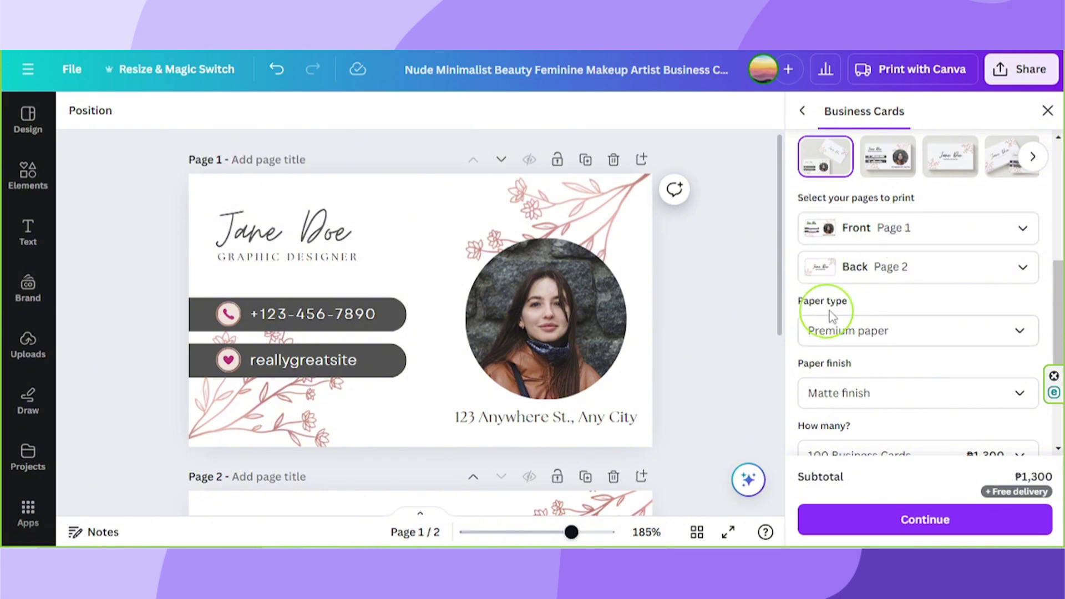
{"action": "scroll", "coordinate": [744, 309], "scroll_direction": "down", "scroll_amount": 4}
{"action": "scroll", "coordinate": [966, 291], "scroll_direction": "down", "scroll_amount": 4}
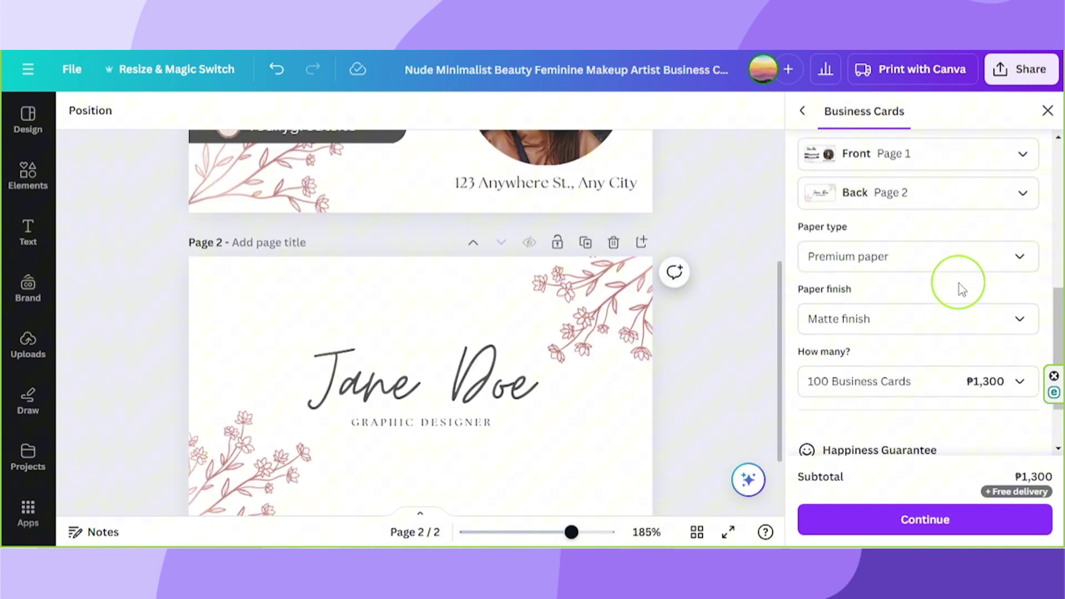
{"action": "scroll", "coordinate": [607, 326], "scroll_direction": "down", "scroll_amount": 2}
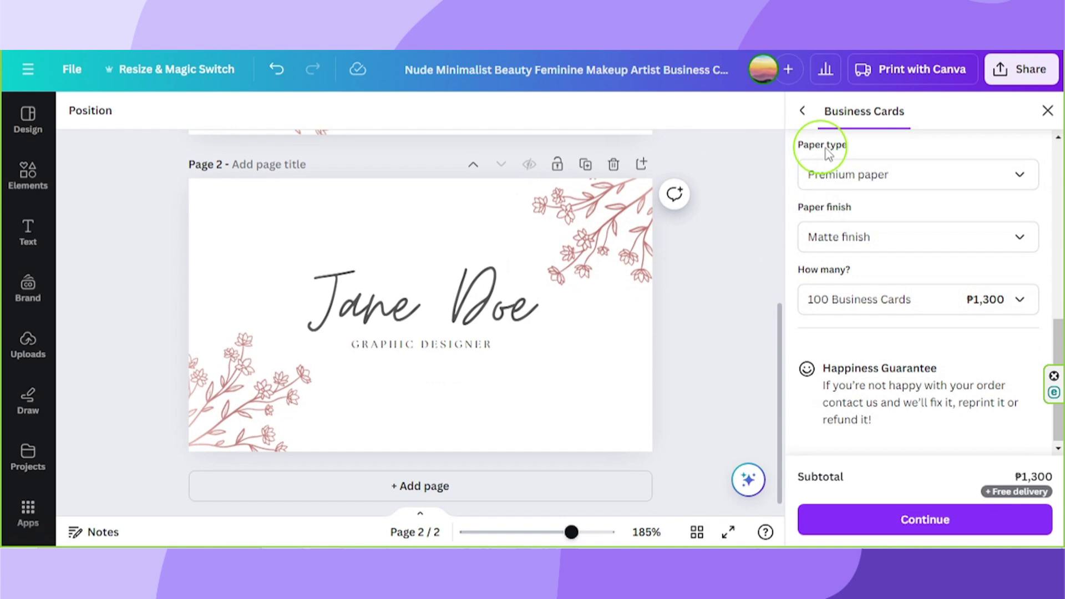
{"action": "left_click", "coordinate": [835, 169]}
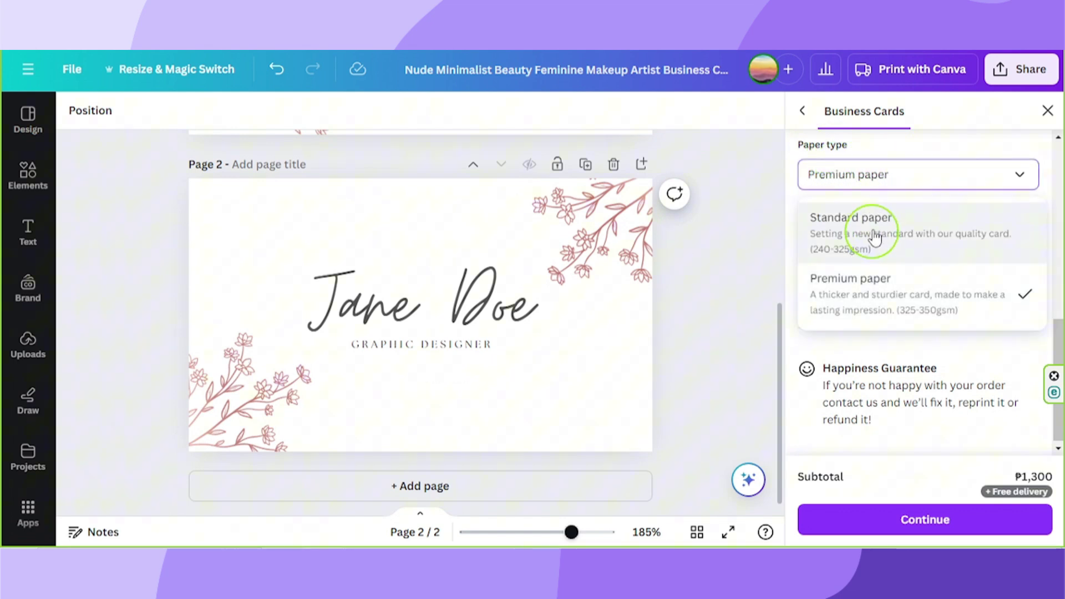
{"action": "left_click", "coordinate": [914, 157]}
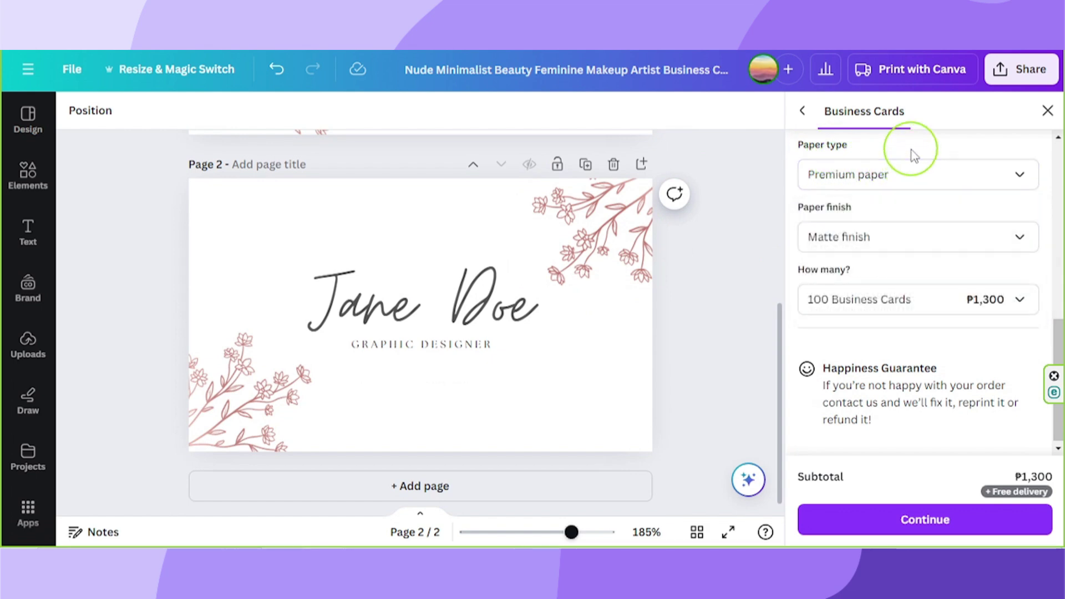
{"action": "left_click", "coordinate": [853, 250]}
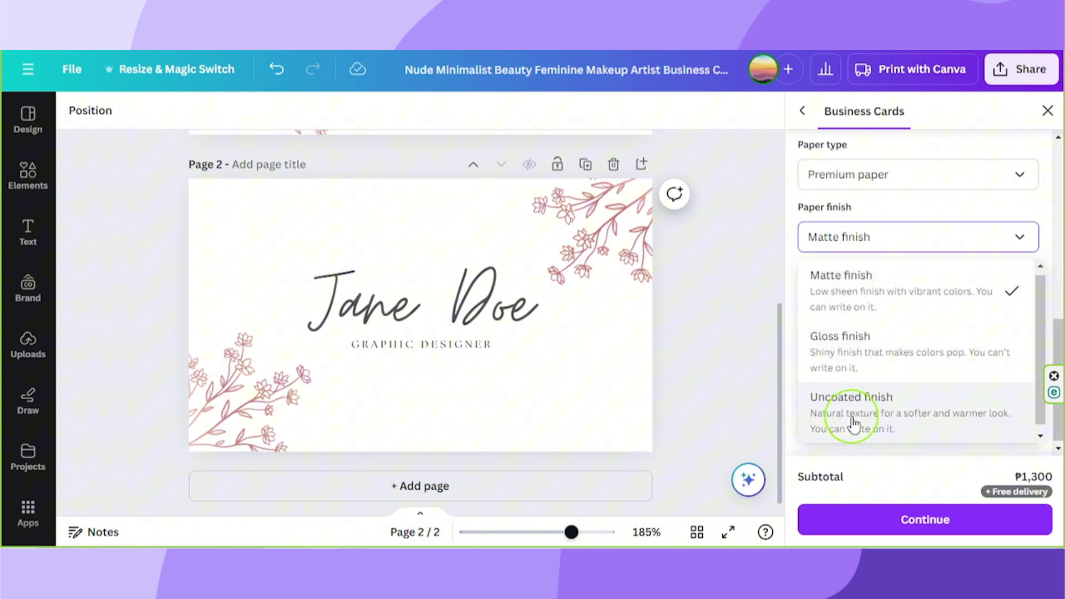
{"action": "left_click", "coordinate": [902, 214]}
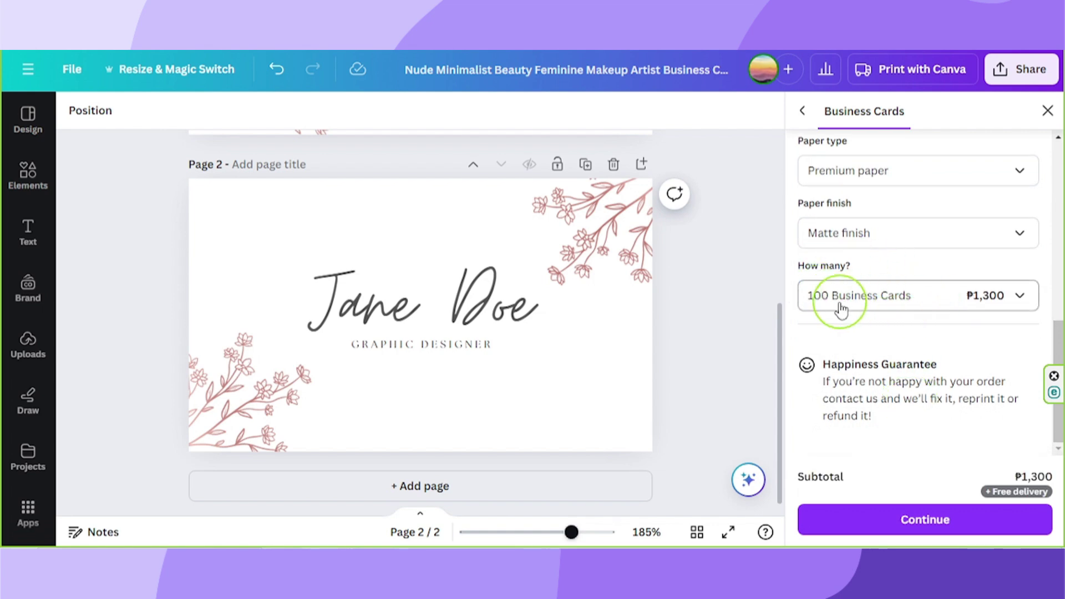
{"action": "left_click", "coordinate": [913, 307]}
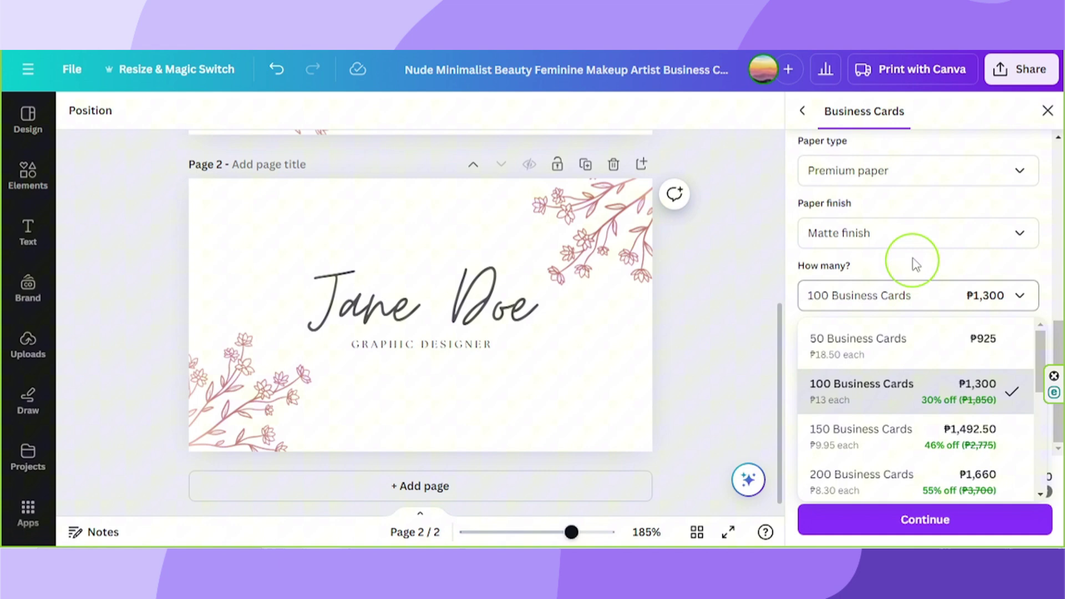
{"action": "left_click", "coordinate": [915, 260]}
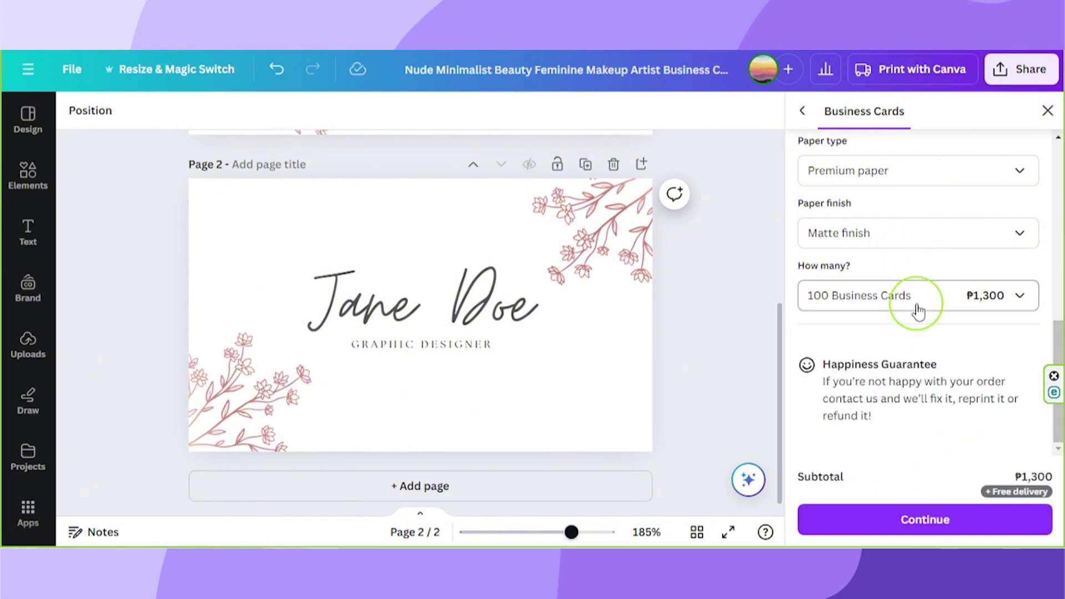
Continue to the print check, auto-fix the 1 issue, and review font, image and proof warnings.
{"action": "left_click", "coordinate": [922, 533]}
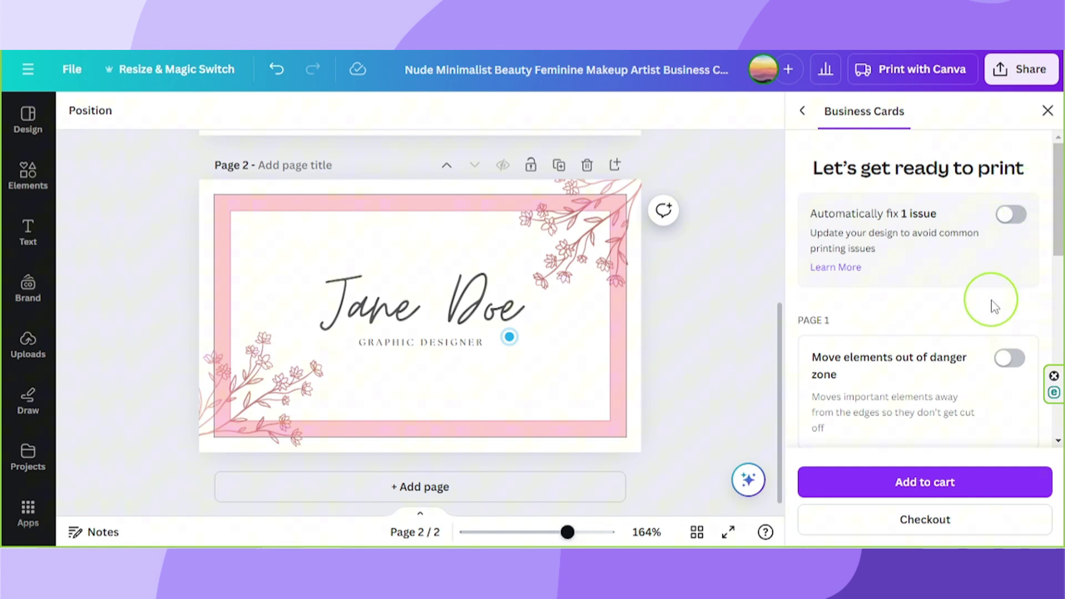
{"action": "scroll", "coordinate": [980, 290], "scroll_direction": "down", "scroll_amount": 5}
{"action": "scroll", "coordinate": [980, 290], "scroll_direction": "up", "scroll_amount": 5}
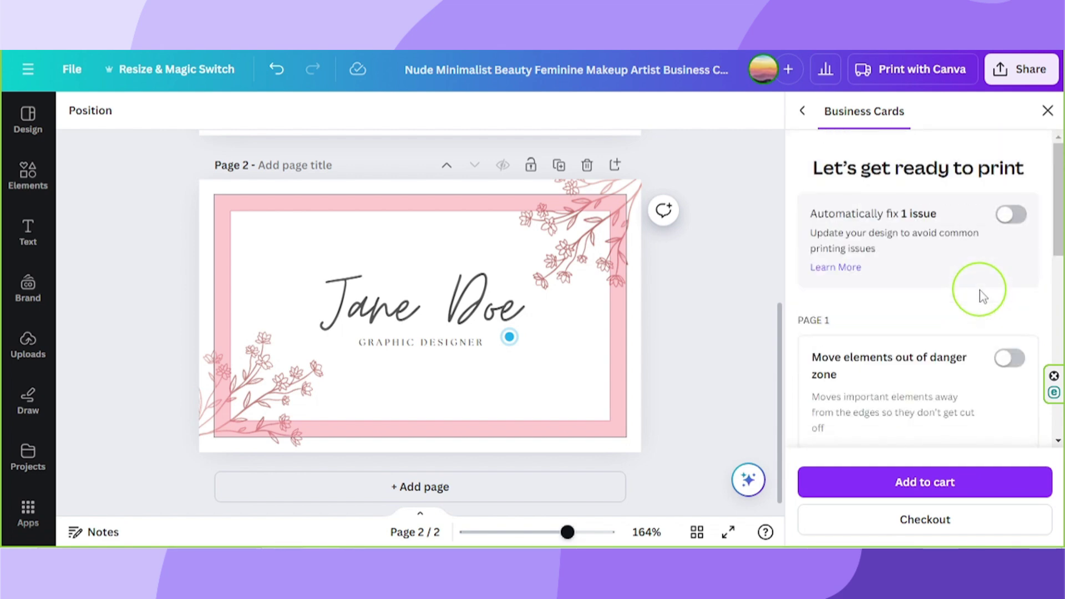
{"action": "left_click", "coordinate": [1011, 214]}
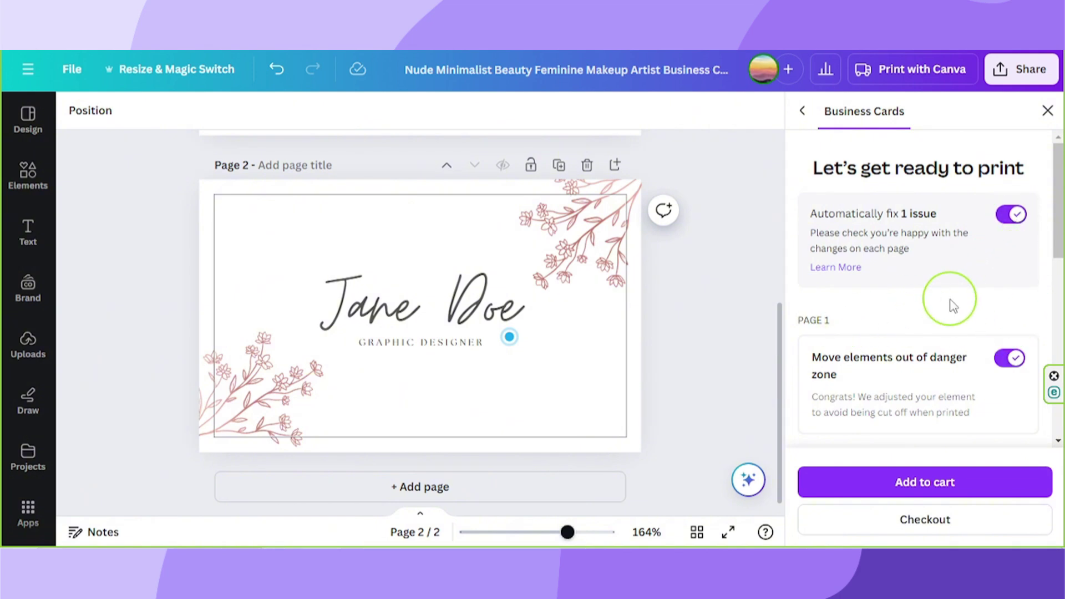
{"action": "scroll", "coordinate": [952, 304], "scroll_direction": "down", "scroll_amount": 3}
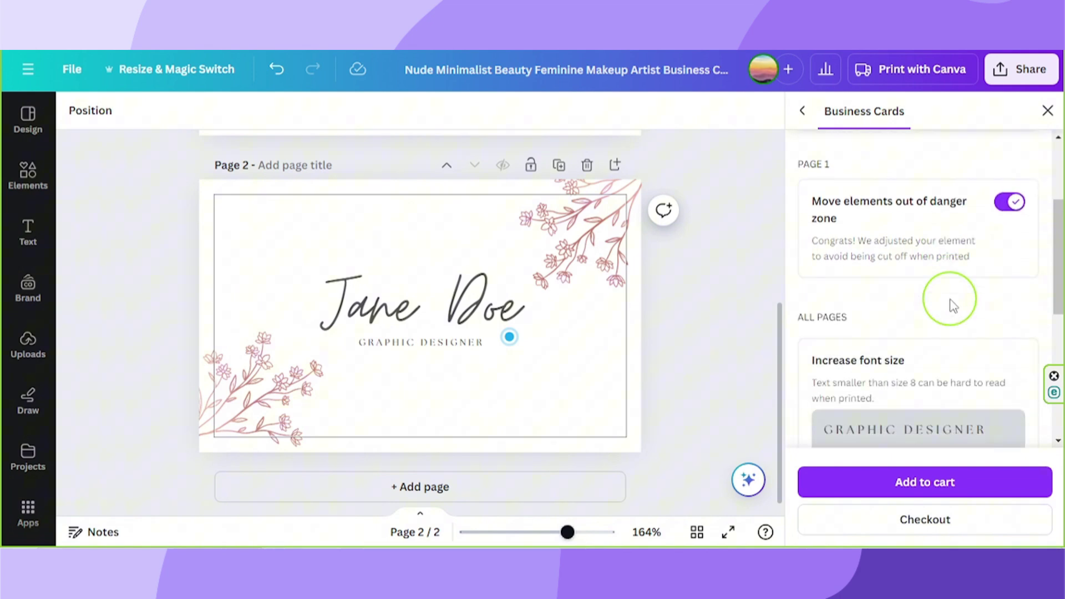
{"action": "scroll", "coordinate": [953, 306], "scroll_direction": "up", "scroll_amount": 3}
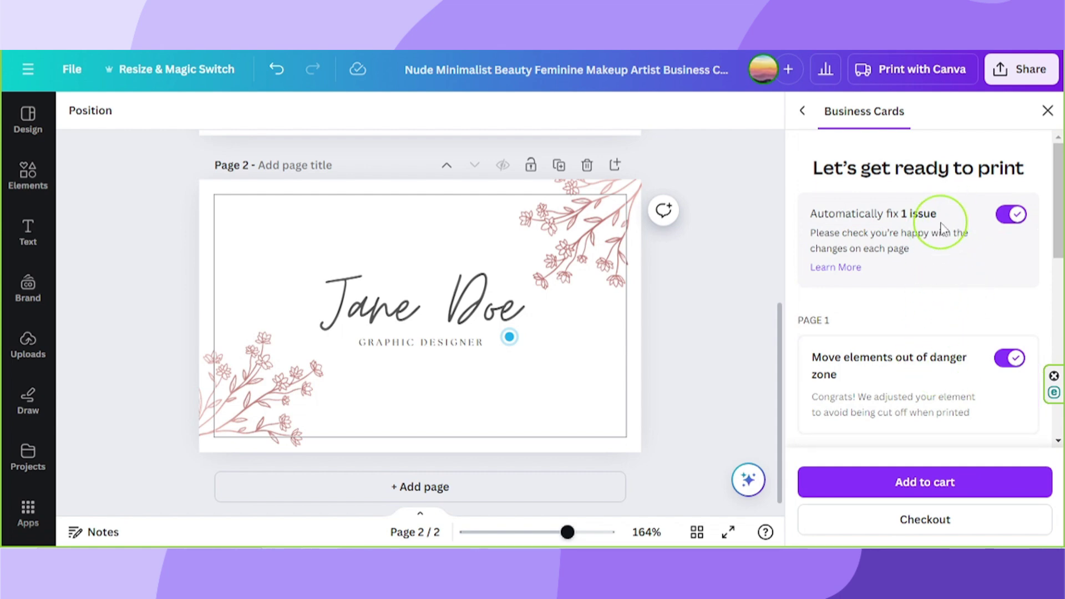
{"action": "scroll", "coordinate": [944, 225], "scroll_direction": "down", "scroll_amount": 5}
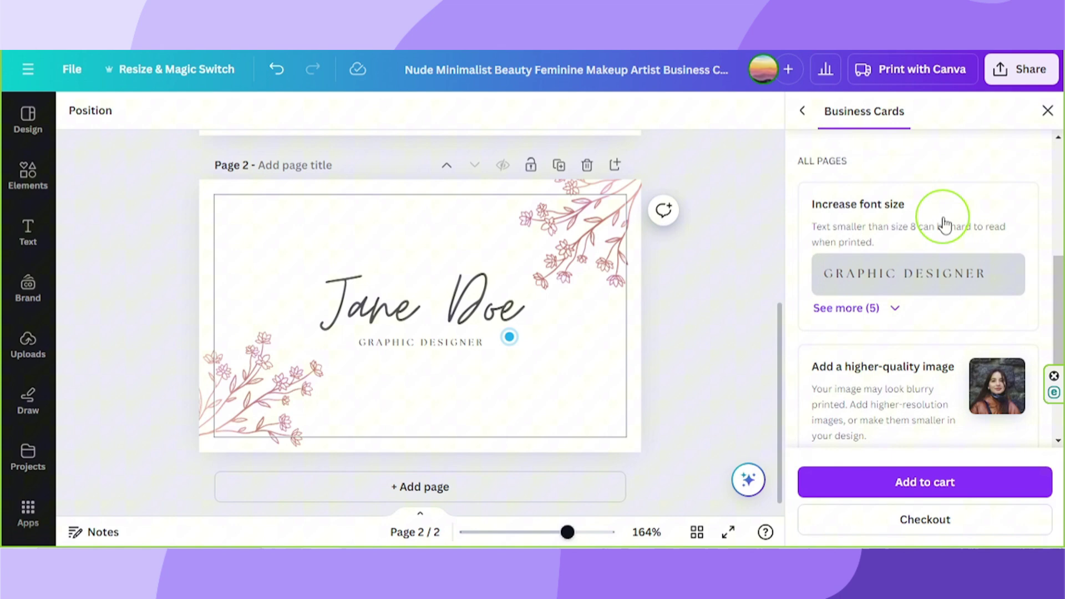
{"action": "scroll", "coordinate": [945, 225], "scroll_direction": "down", "scroll_amount": 4}
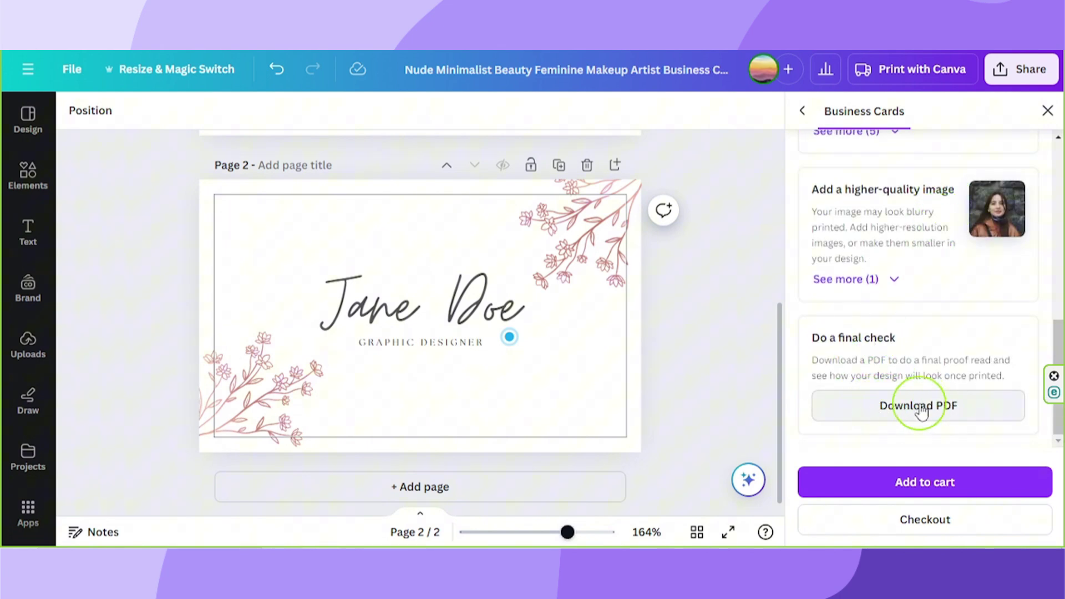
{"action": "scroll", "coordinate": [691, 428], "scroll_direction": "up", "scroll_amount": 5}
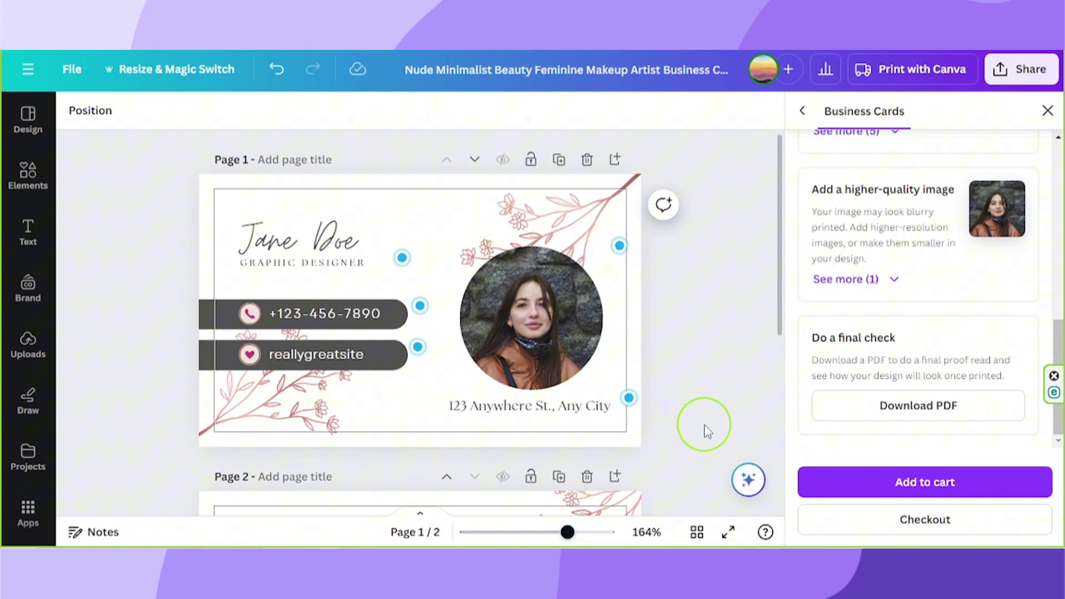
{"action": "scroll", "coordinate": [708, 431], "scroll_direction": "down", "scroll_amount": 5}
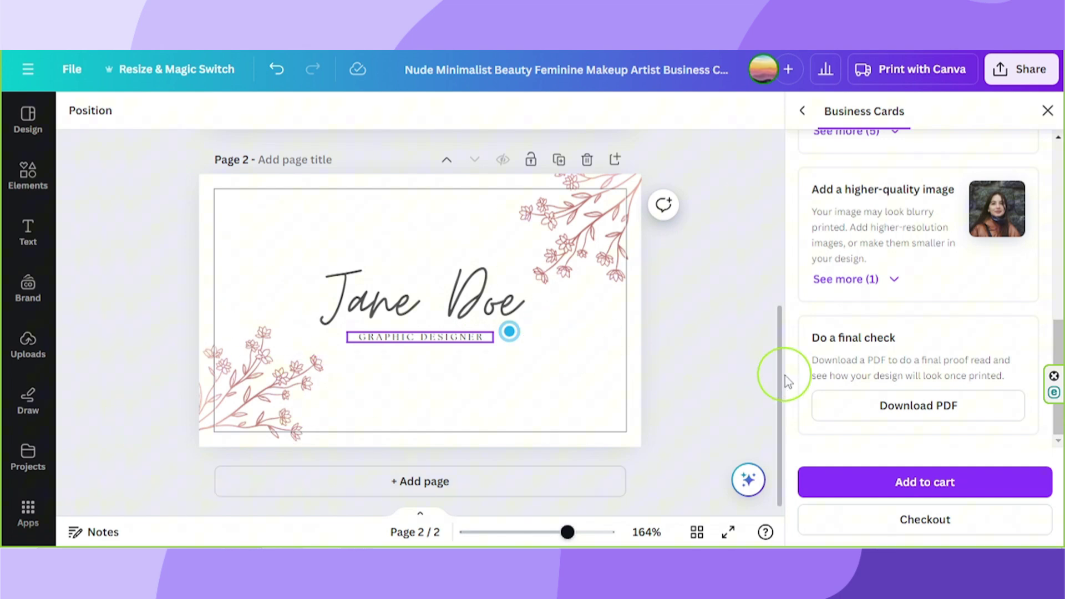
Review the ₱1,300 card order at checkout, then return to the design editor.
{"action": "left_click", "coordinate": [925, 520]}
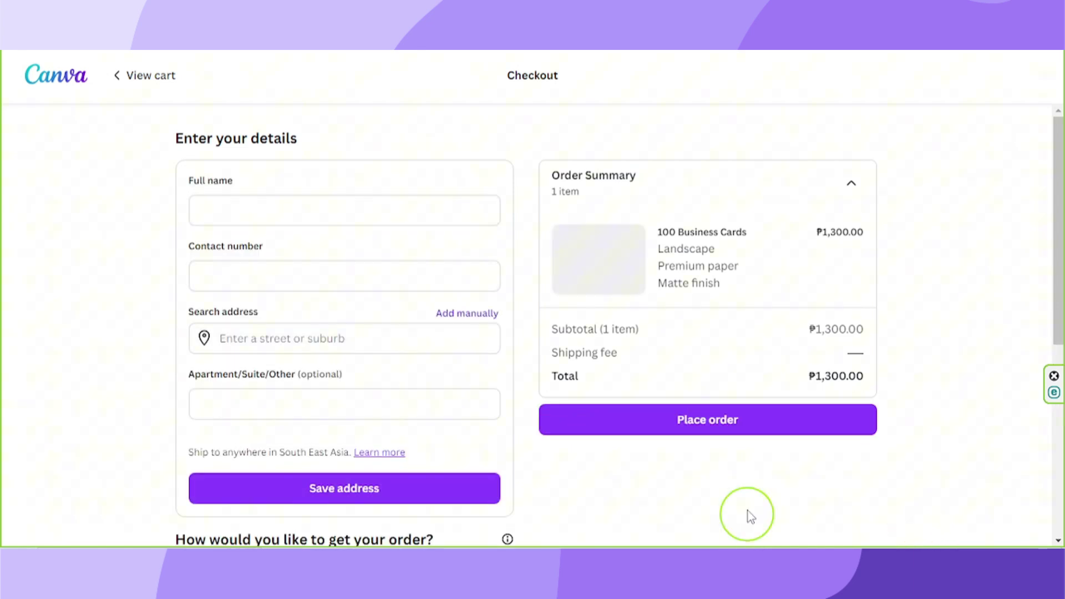
{"action": "scroll", "coordinate": [435, 245], "scroll_direction": "down", "scroll_amount": 3}
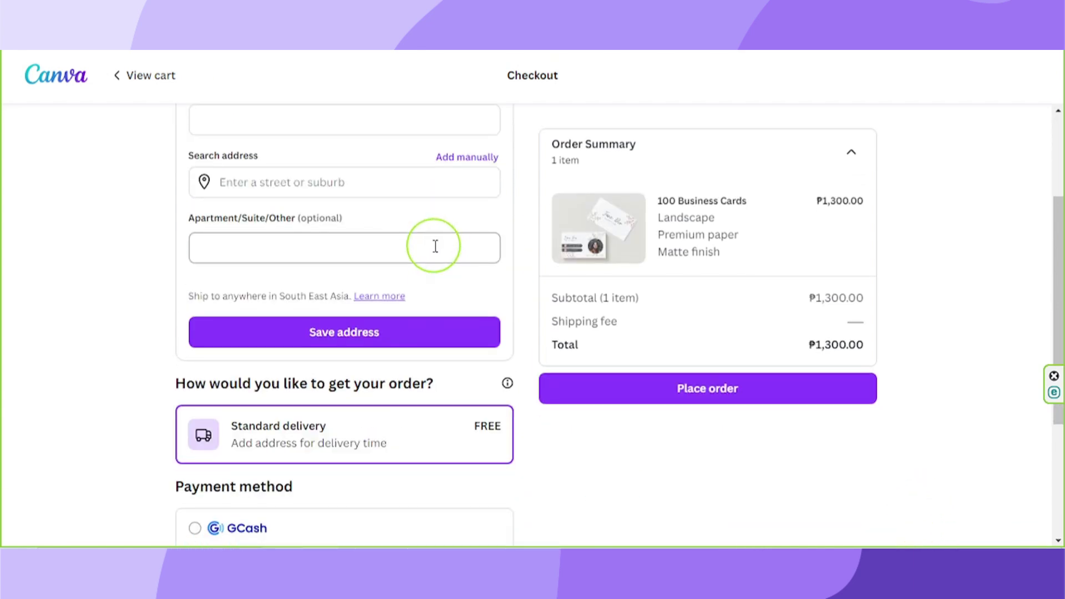
{"action": "scroll", "coordinate": [435, 246], "scroll_direction": "down", "scroll_amount": 4}
{"action": "scroll", "coordinate": [430, 252], "scroll_direction": "up", "scroll_amount": 7}
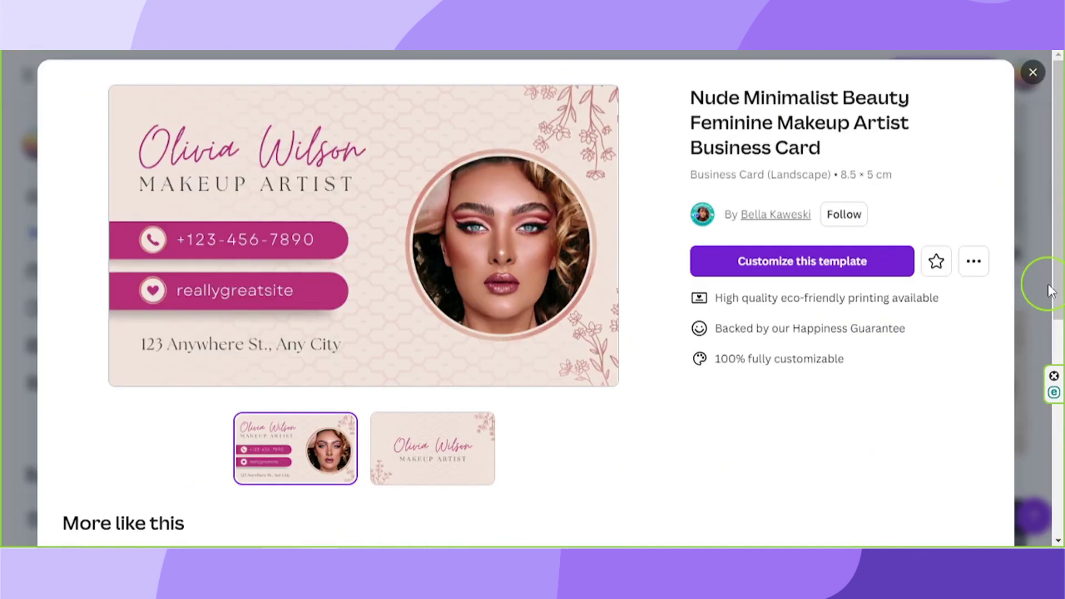
{"action": "left_click", "coordinate": [1034, 72]}
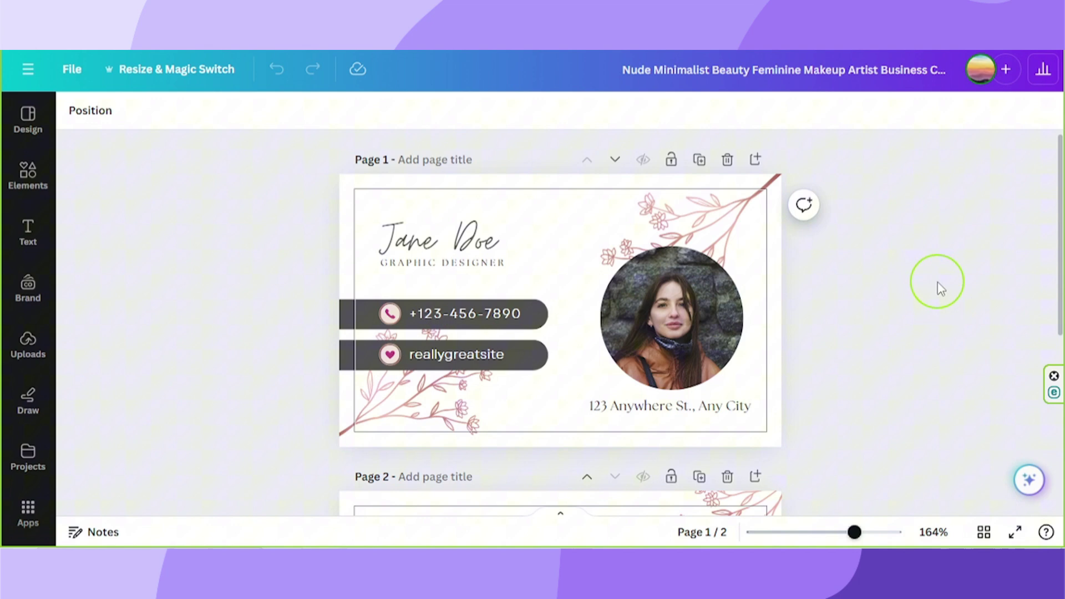
In Download settings choose PDF Print, leaving crop marks, bleed and notes off.
{"action": "left_click", "coordinate": [1026, 84]}
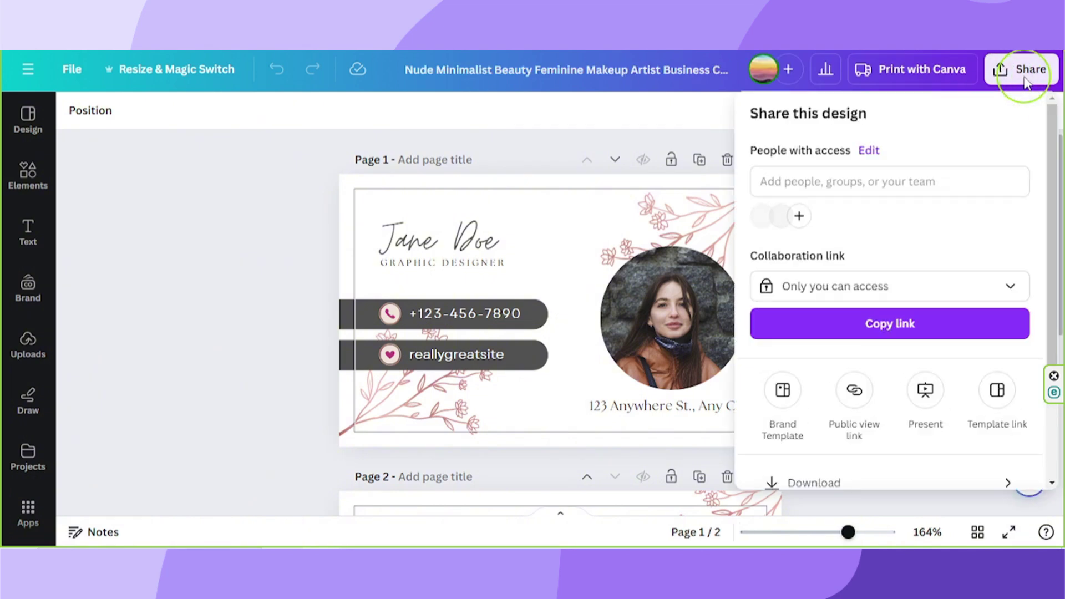
{"action": "scroll", "coordinate": [1007, 251], "scroll_direction": "down", "scroll_amount": 3}
{"action": "left_click", "coordinate": [788, 358]}
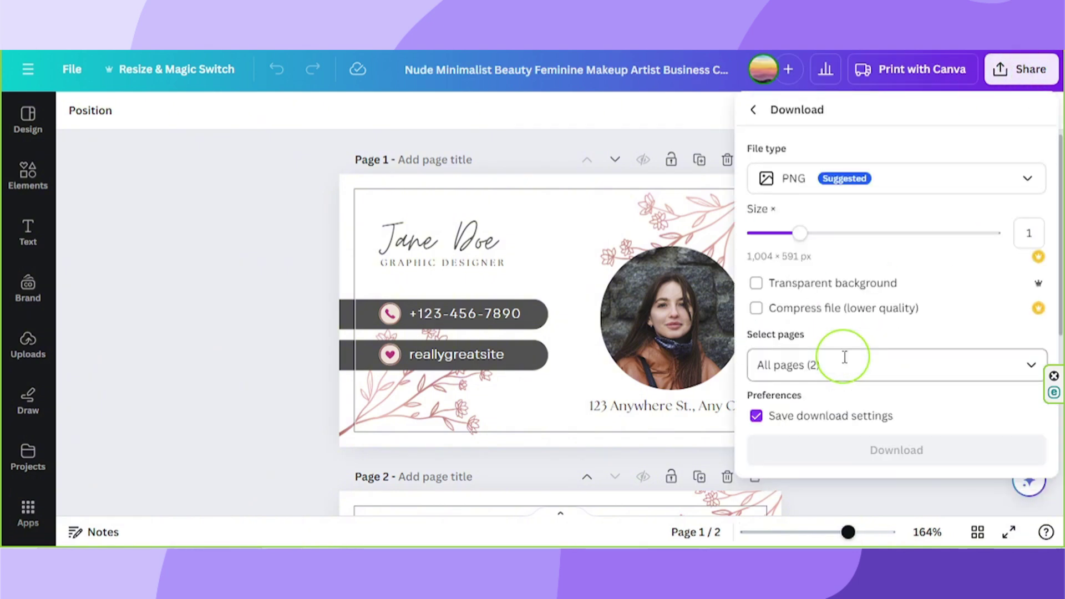
{"action": "left_click", "coordinate": [844, 186]}
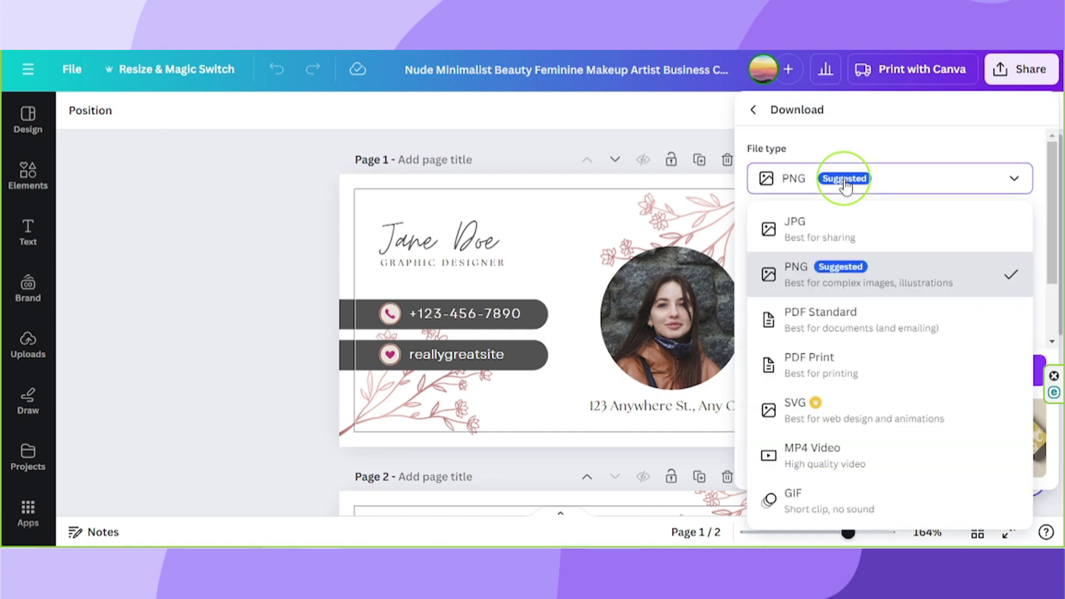
{"action": "left_click", "coordinate": [829, 370]}
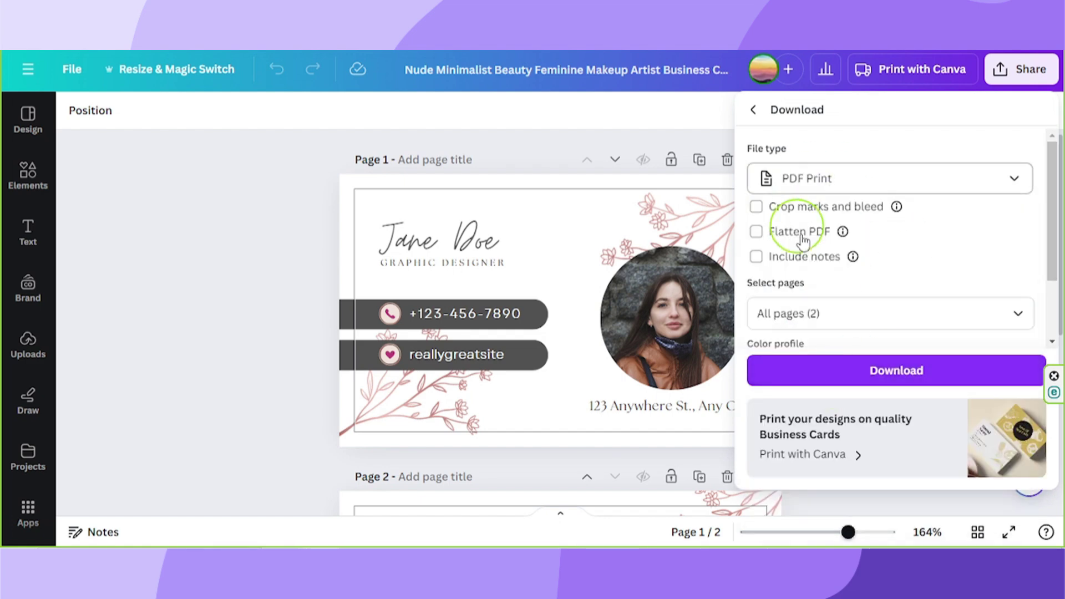
{"action": "left_click", "coordinate": [756, 207]}
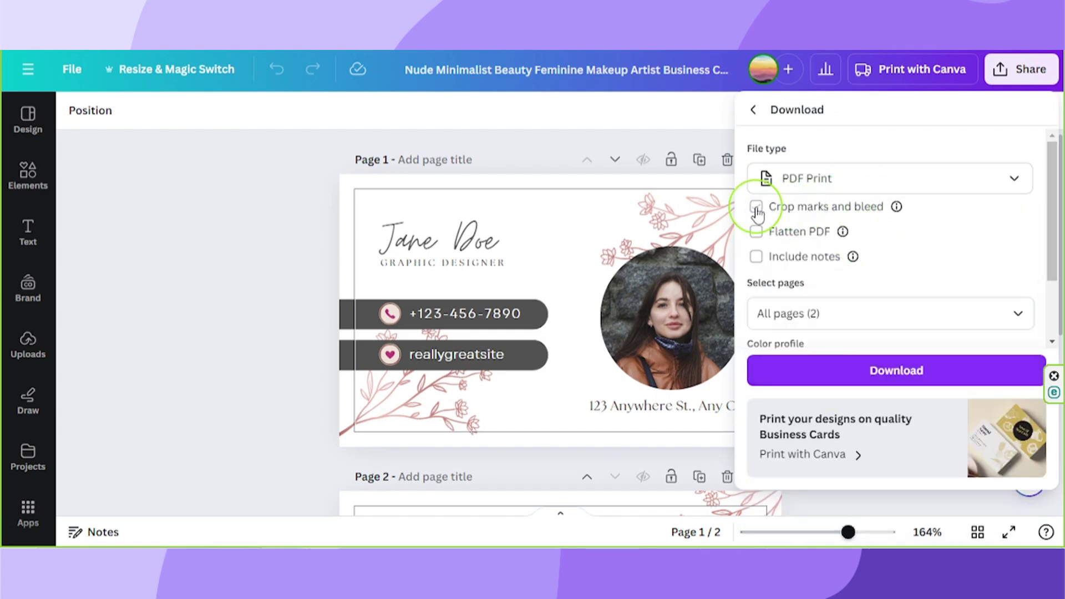
{"action": "left_click", "coordinate": [833, 208]}
{"action": "left_click", "coordinate": [815, 258]}
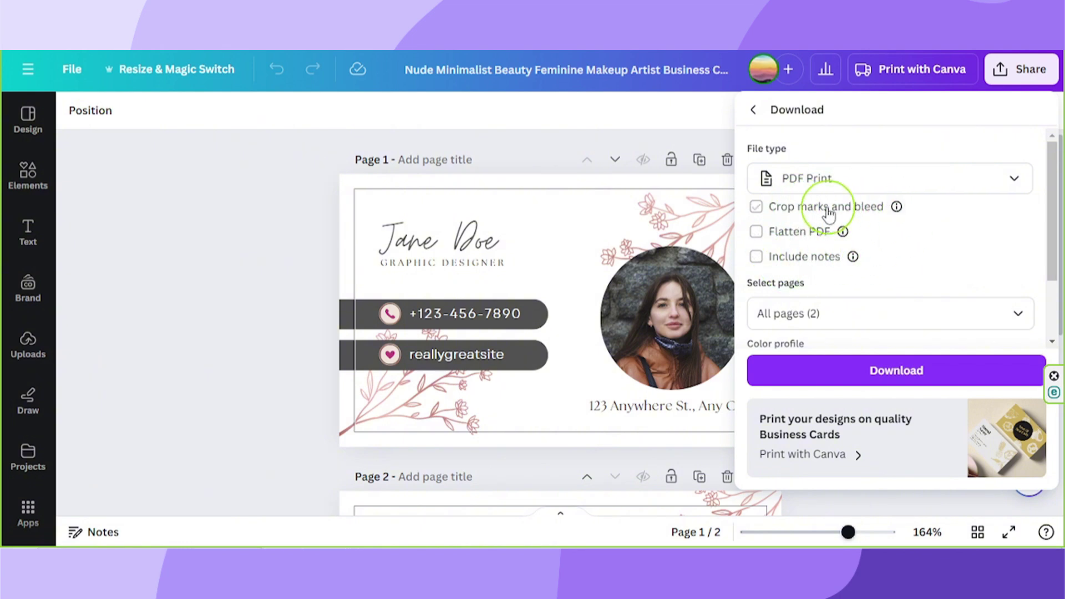
{"action": "left_click", "coordinate": [756, 257]}
Keep both pages selected, switch the colour profile to CMYK, and close the panel.
{"action": "left_click", "coordinate": [783, 307]}
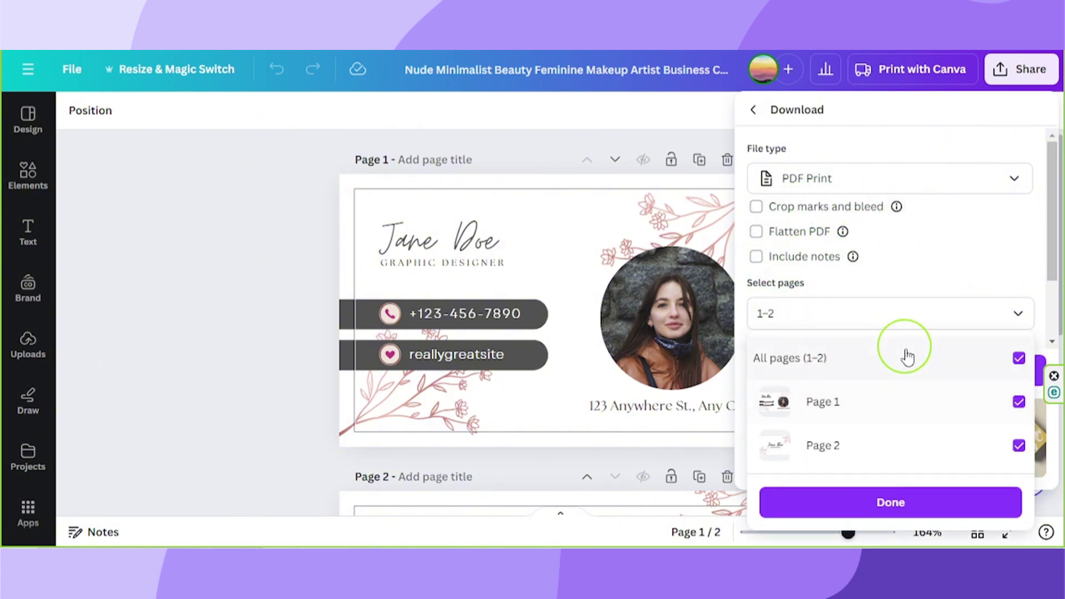
{"action": "left_click", "coordinate": [910, 504]}
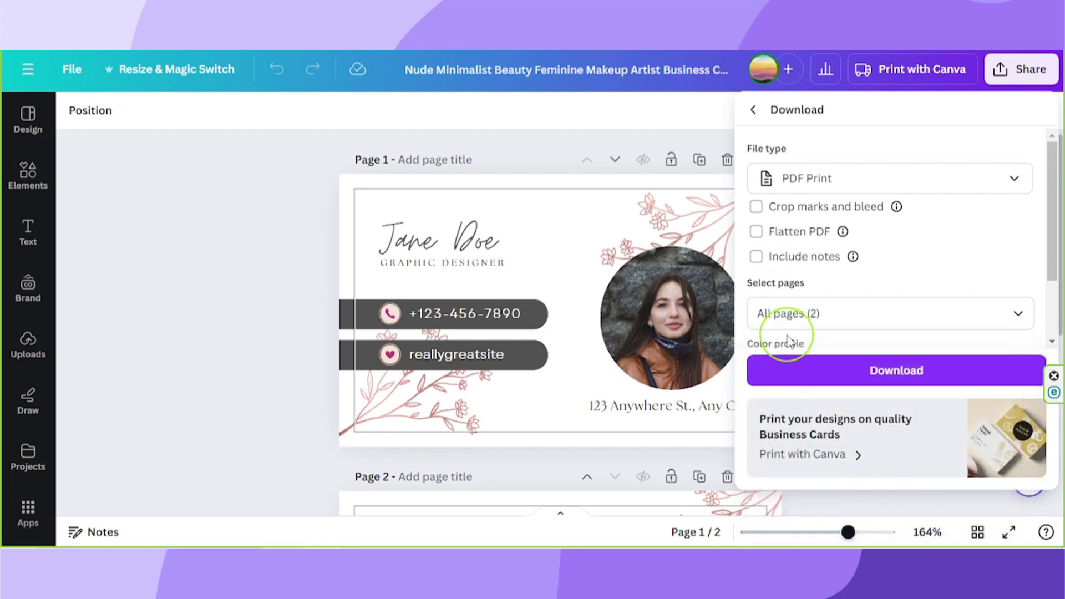
{"action": "scroll", "coordinate": [785, 339], "scroll_direction": "down", "scroll_amount": 2}
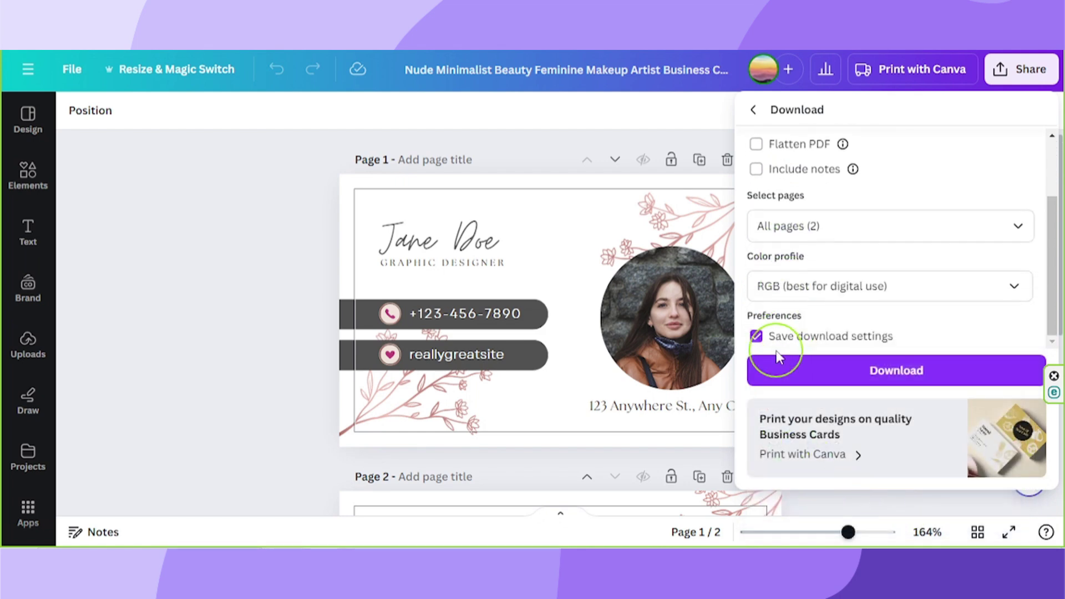
{"action": "left_click", "coordinate": [803, 282]}
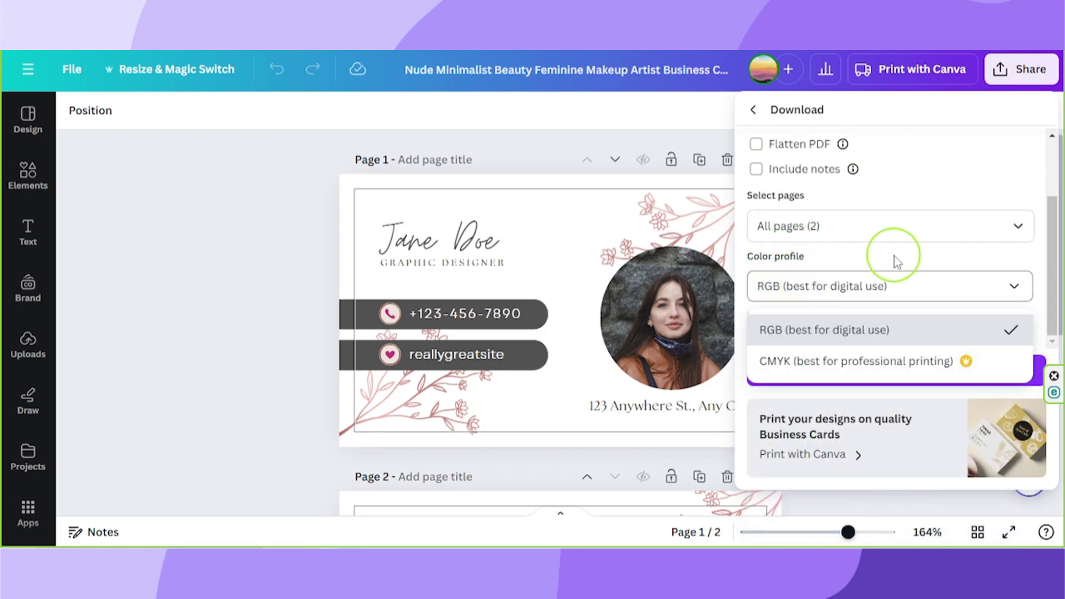
{"action": "left_click", "coordinate": [844, 366]}
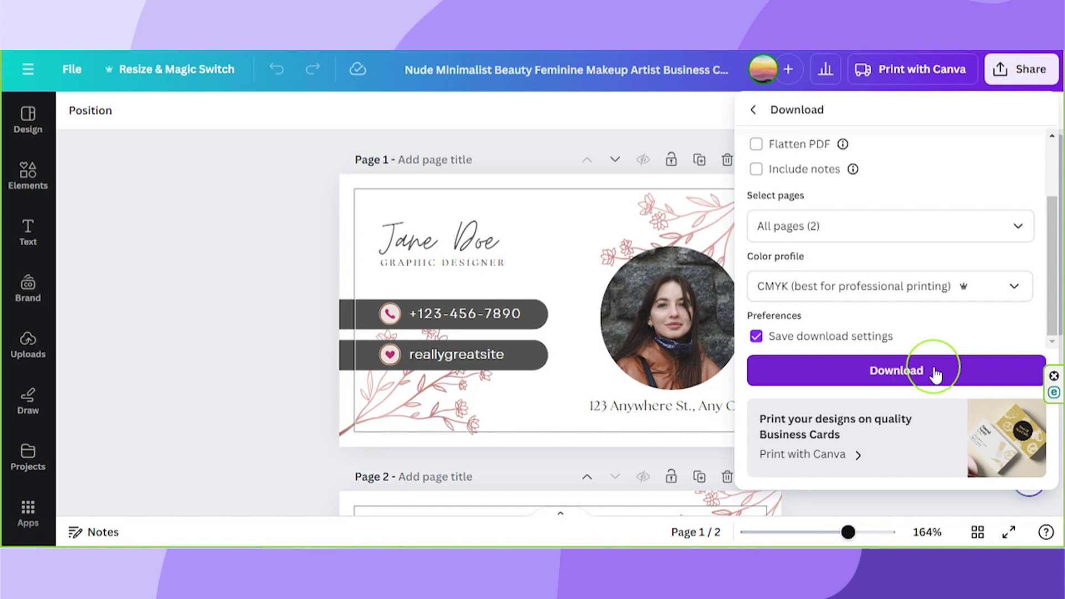
{"action": "left_click", "coordinate": [202, 261]}
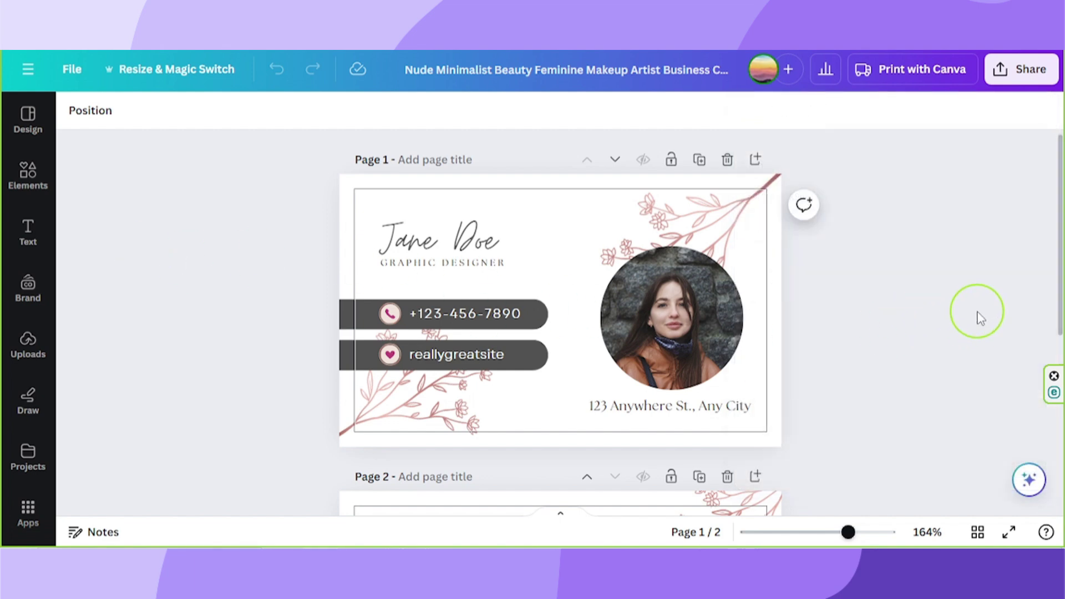